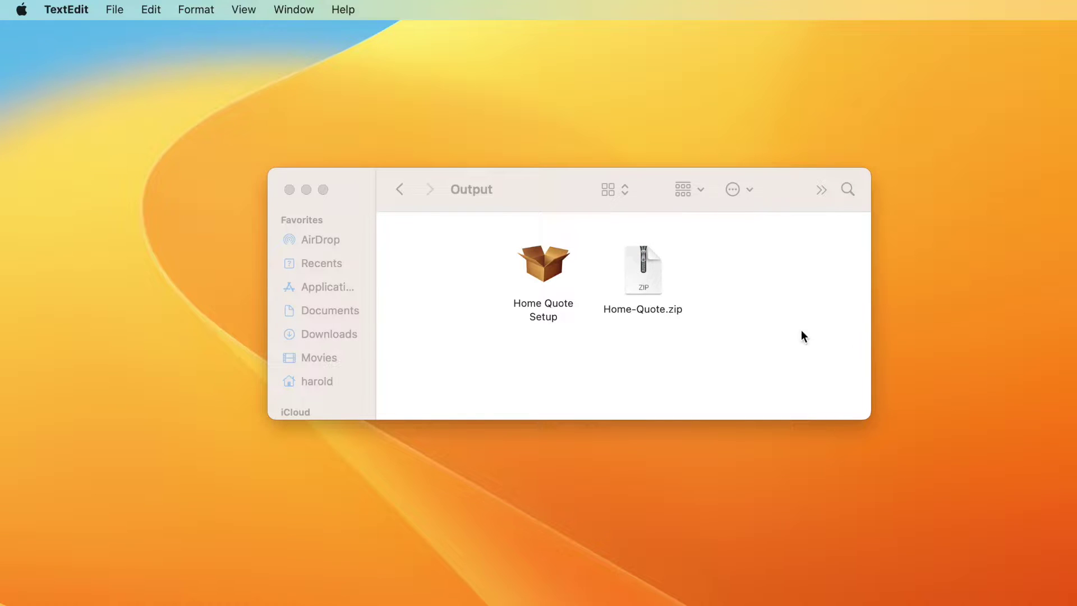
Test-launch the Home Quote Setup installer, quit it, then select ClickInstall in the Project folder
{"action": "double_click", "coordinate": [547, 265]}
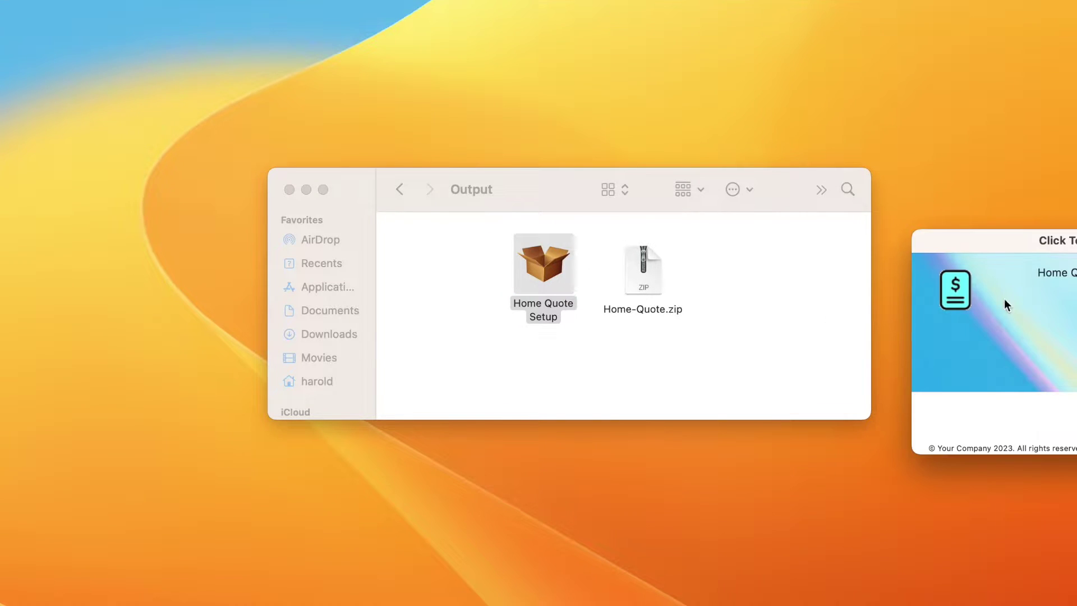
{"action": "left_click_drag", "start_coordinate": [1044, 247], "coordinate": [541, 356]}
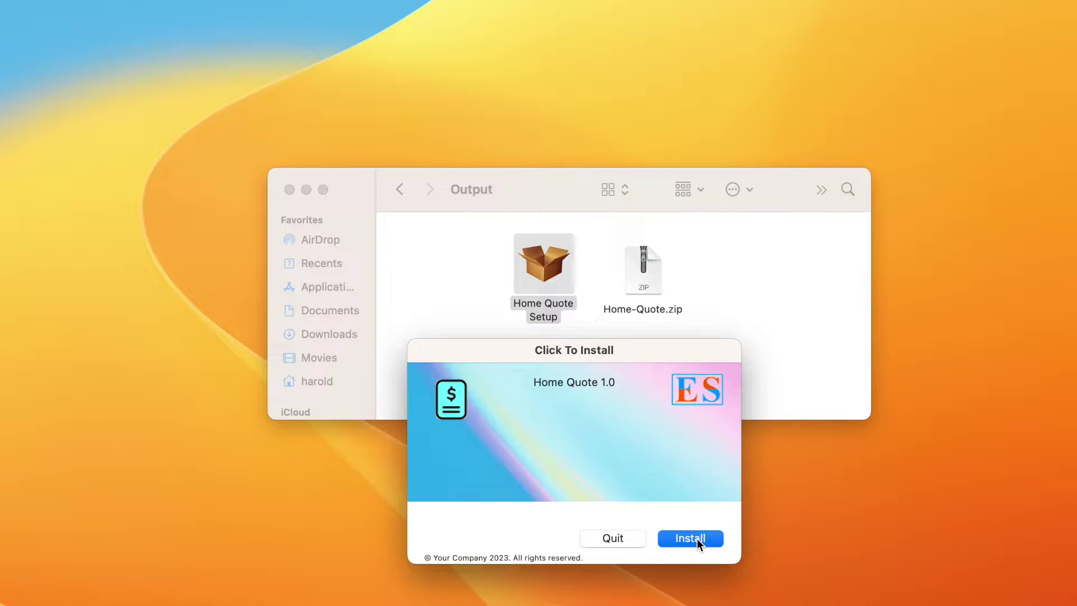
{"action": "left_click", "coordinate": [612, 538]}
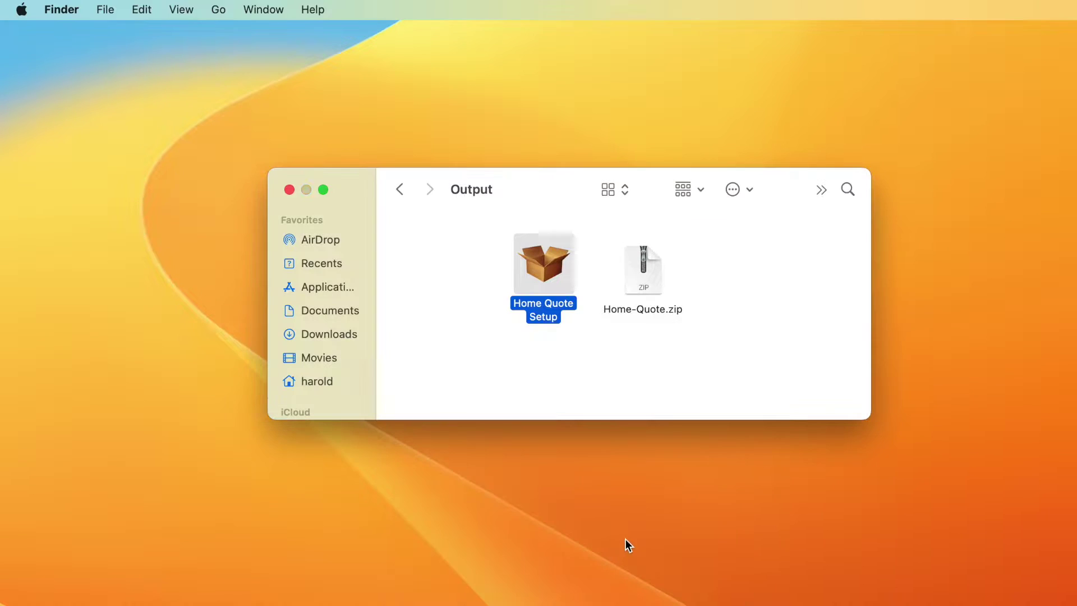
{"action": "left_click", "coordinate": [402, 192]}
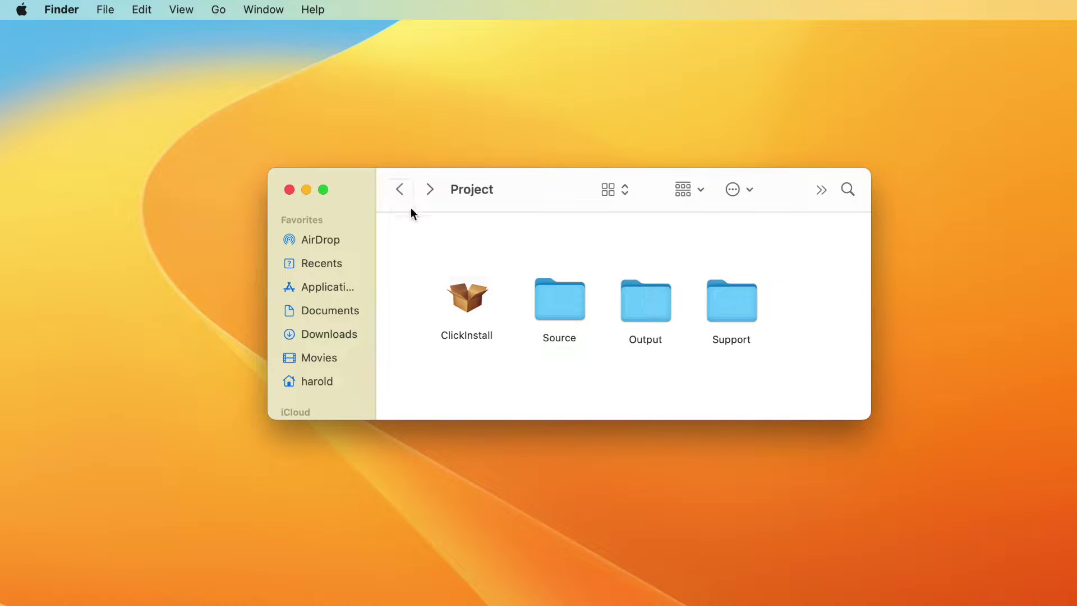
{"action": "left_click", "coordinate": [466, 295]}
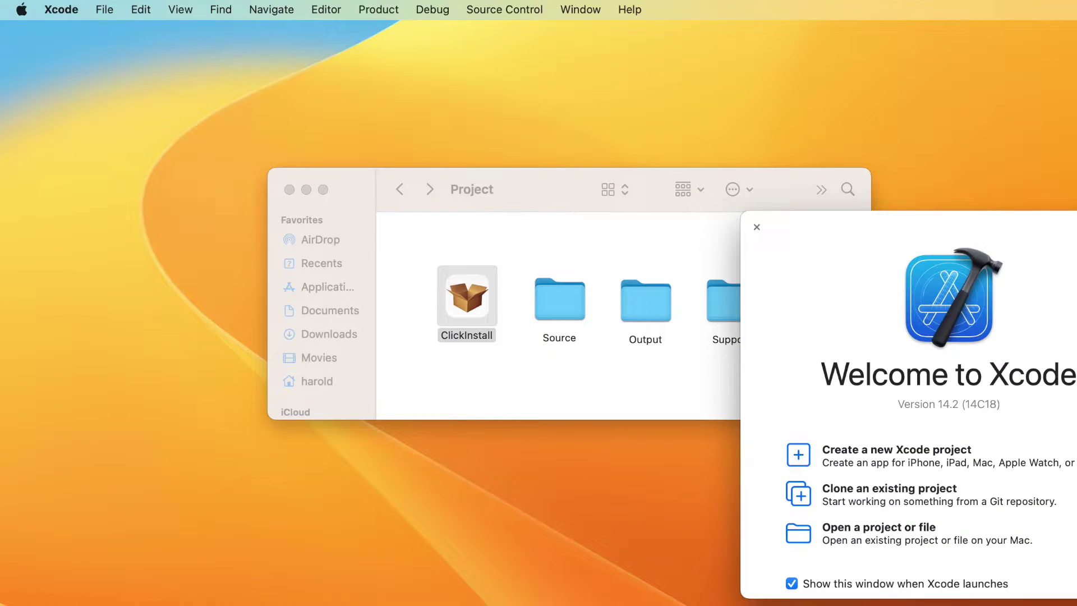
Close Xcode's Welcome window listing recent projects such as QLRT
{"action": "left_click_drag", "start_coordinate": [990, 226], "coordinate": [500, 124]}
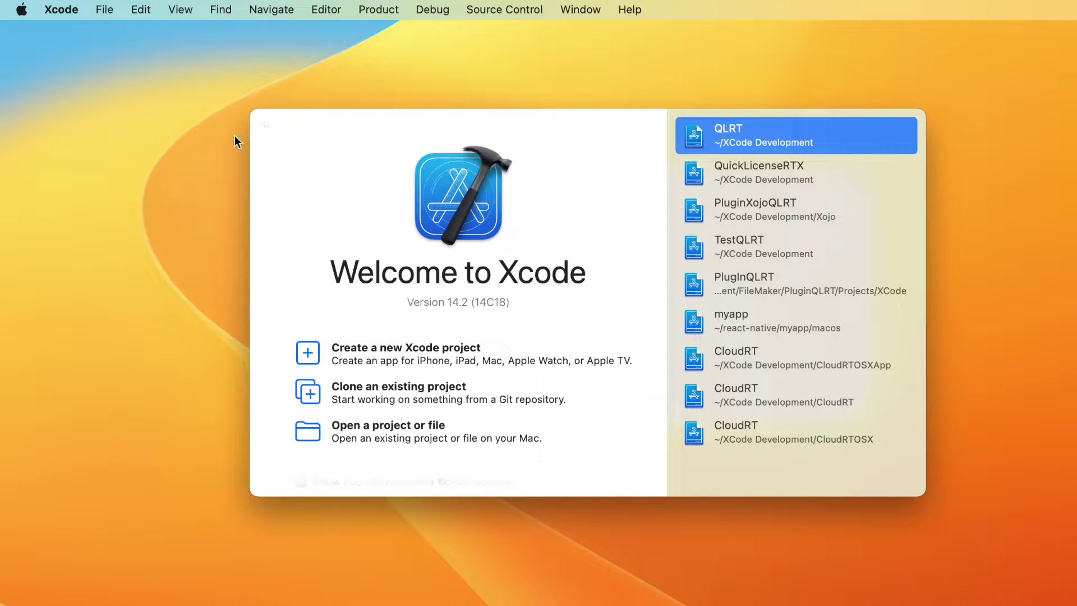
{"action": "left_click", "coordinate": [261, 124]}
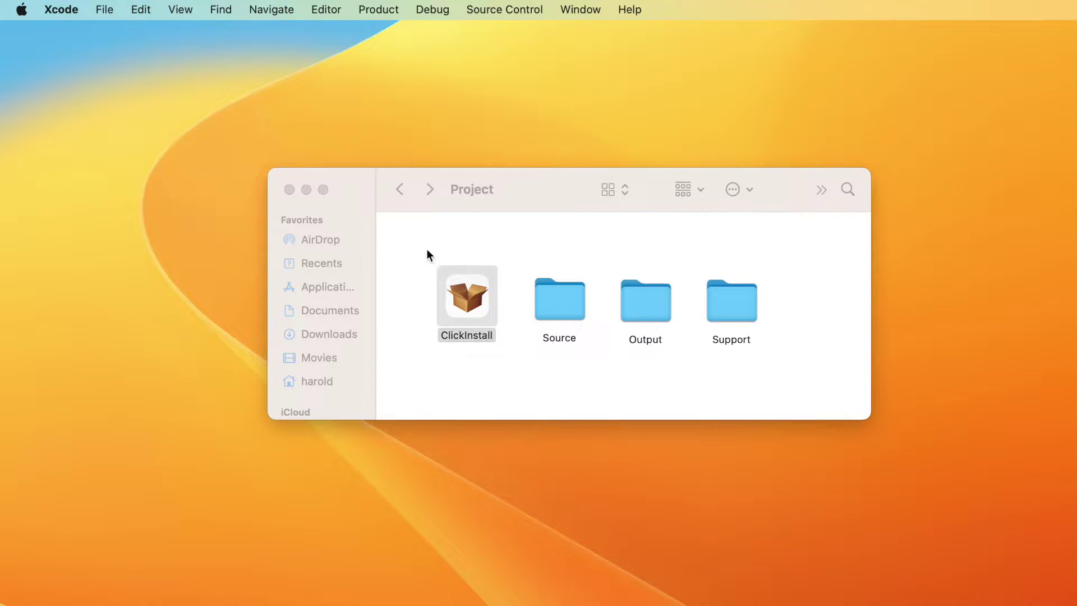
Open the Support folder and select the developerID_application.cer certificate file
{"action": "double_click", "coordinate": [724, 309]}
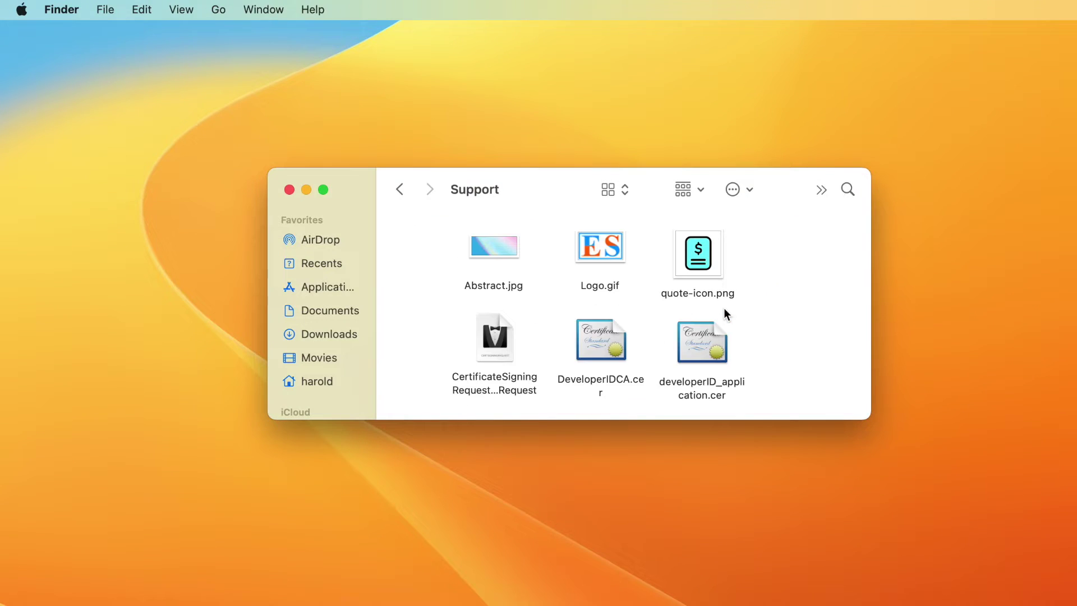
{"action": "left_click", "coordinate": [696, 338]}
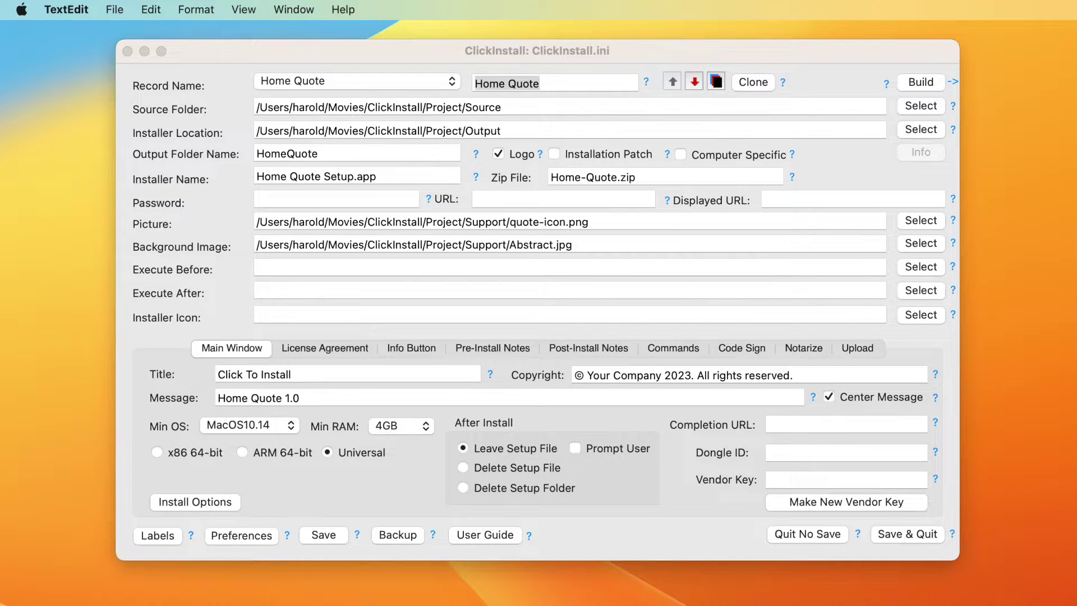
Show Home Quote's code-signing settings and check the Apple Developer account page before closing Safari
{"action": "left_click", "coordinate": [423, 56]}
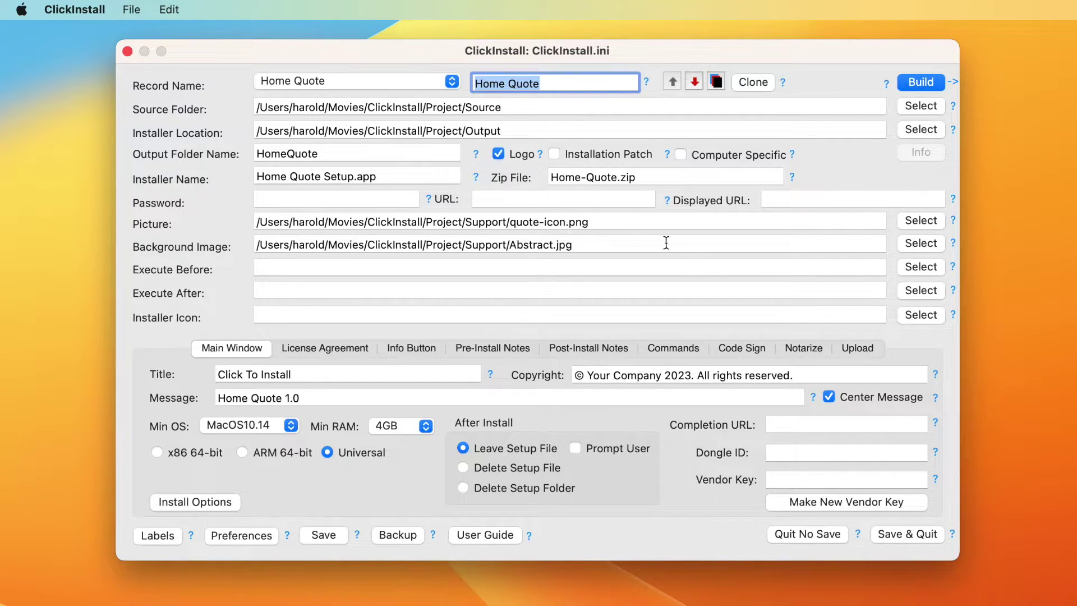
{"action": "left_click", "coordinate": [753, 348]}
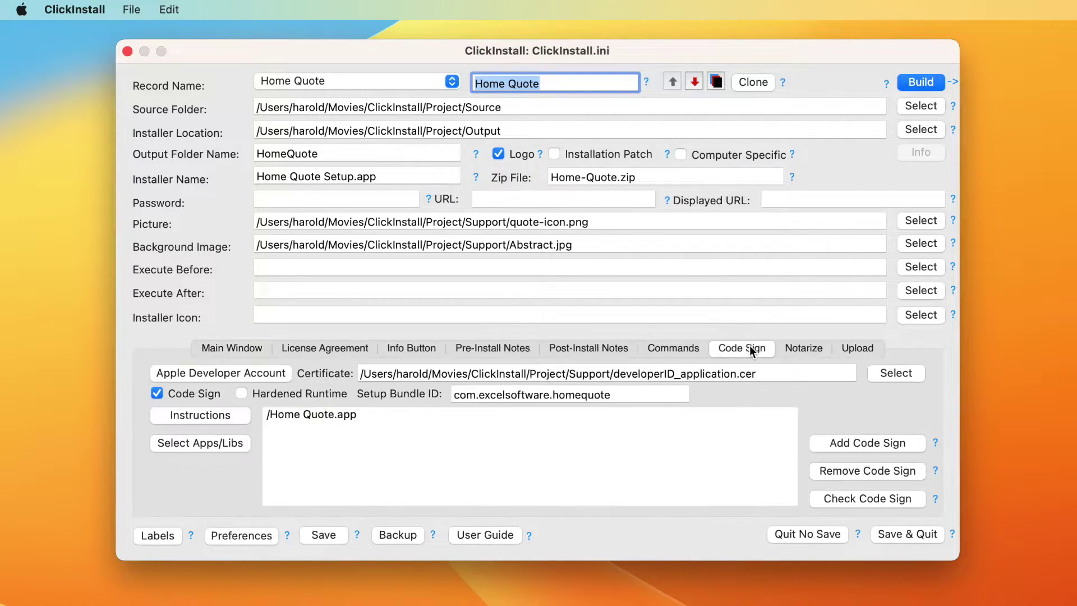
{"action": "left_click", "coordinate": [246, 372]}
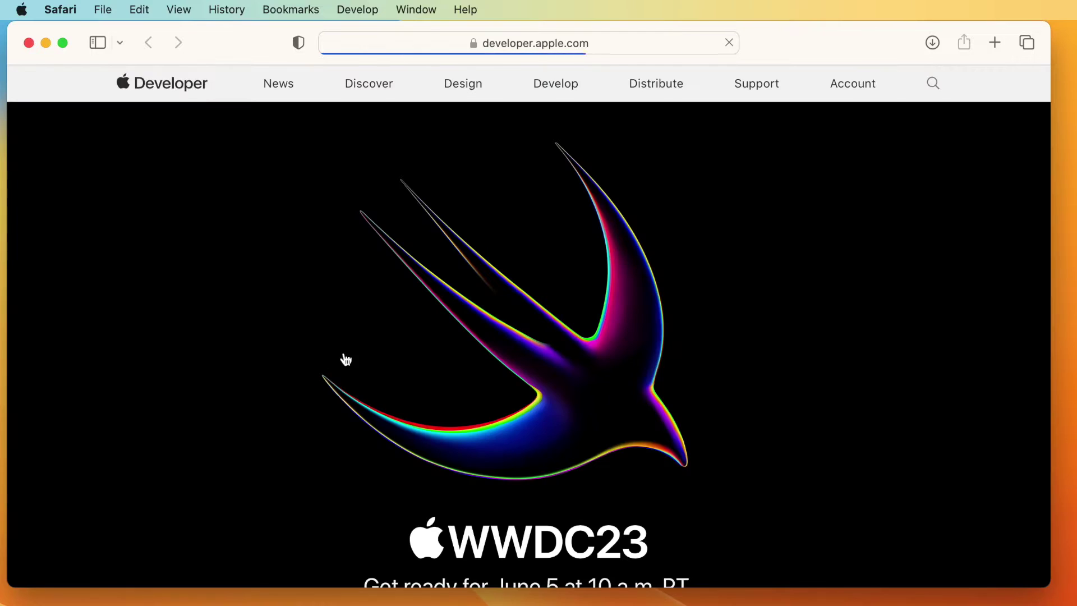
{"action": "left_click", "coordinate": [853, 84]}
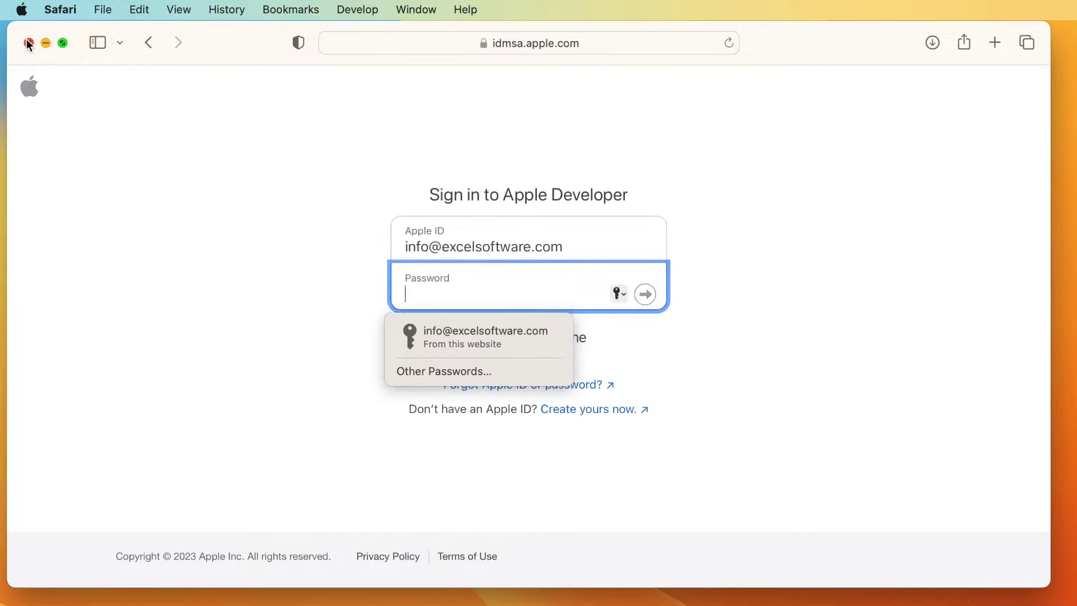
{"action": "key", "text": "super+w"}
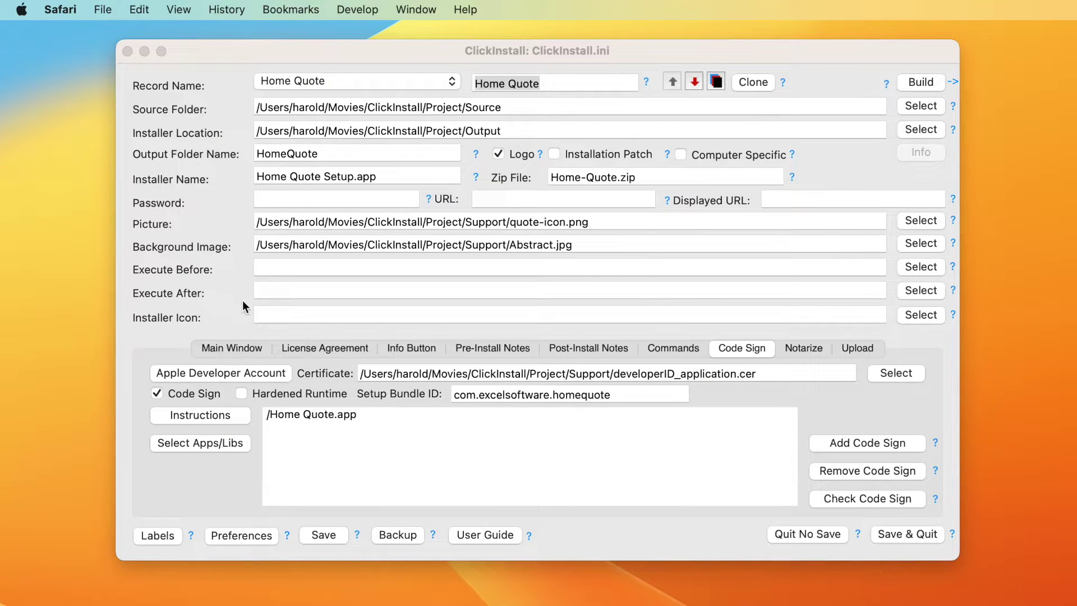
Read and dismiss the code-signing instructions, then close Keychain Access after checking certificates
{"action": "left_click", "coordinate": [231, 415]}
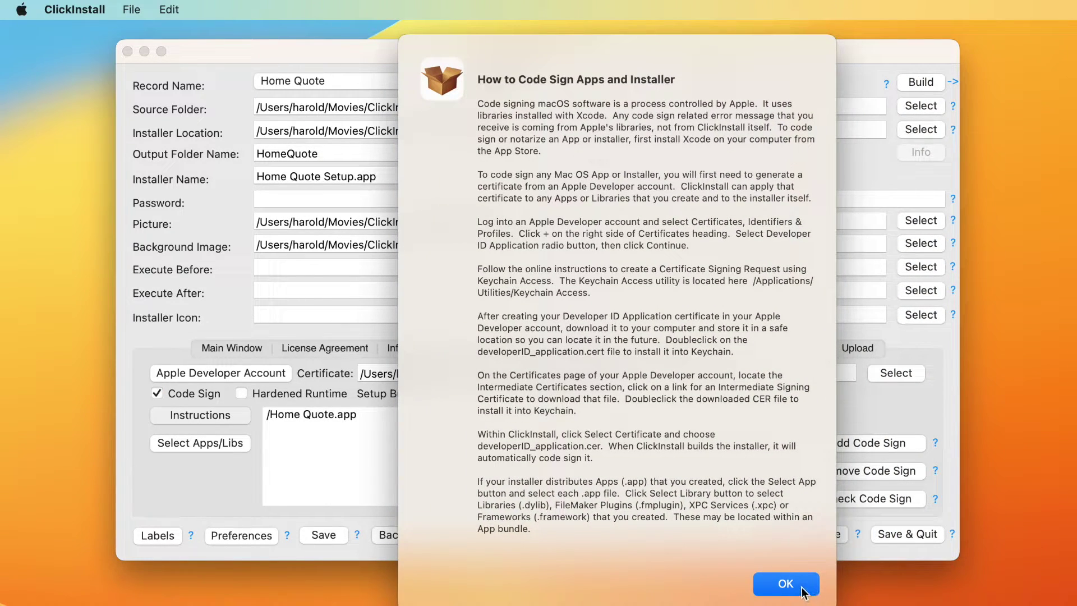
{"action": "left_click", "coordinate": [802, 589]}
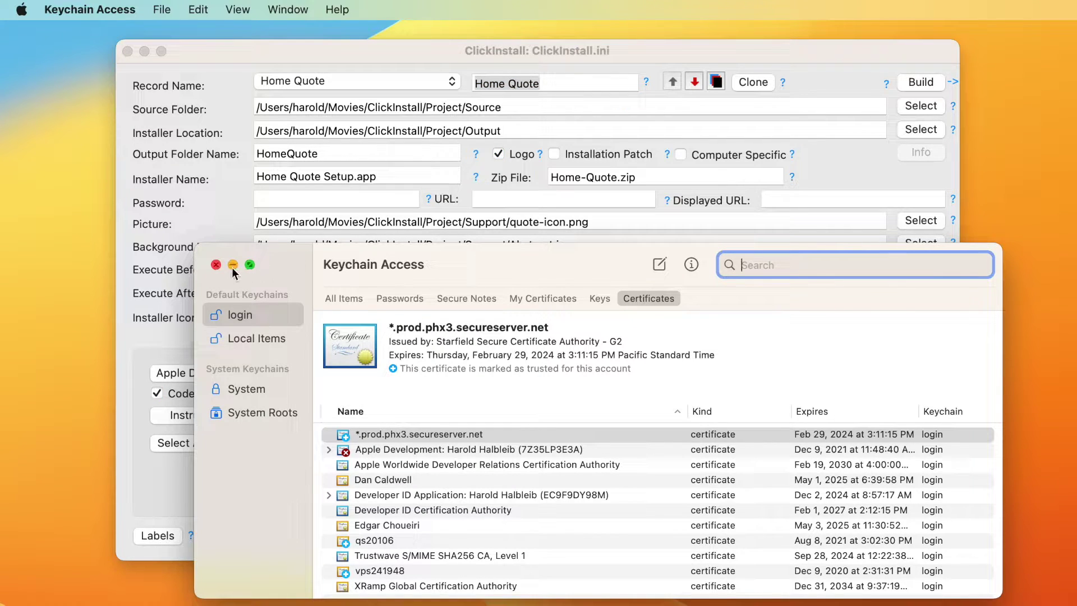
{"action": "left_click", "coordinate": [216, 265]}
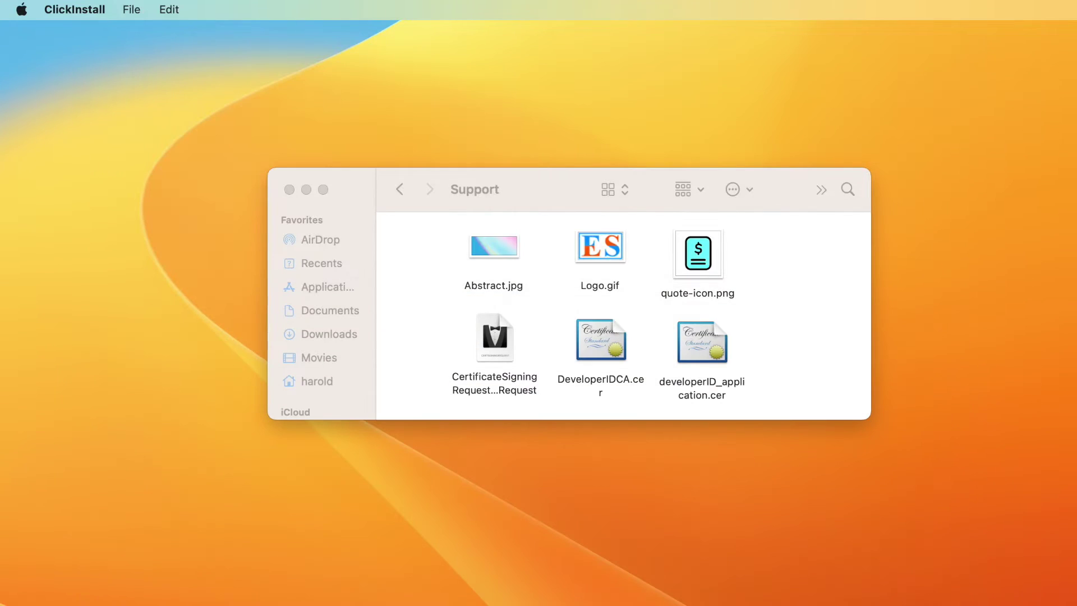
Review the CertificateSigningRequest, DeveloperIDCA.cer and developerID_application.cer files, then bring ClickInstall back over Finder
{"action": "left_click", "coordinate": [486, 331]}
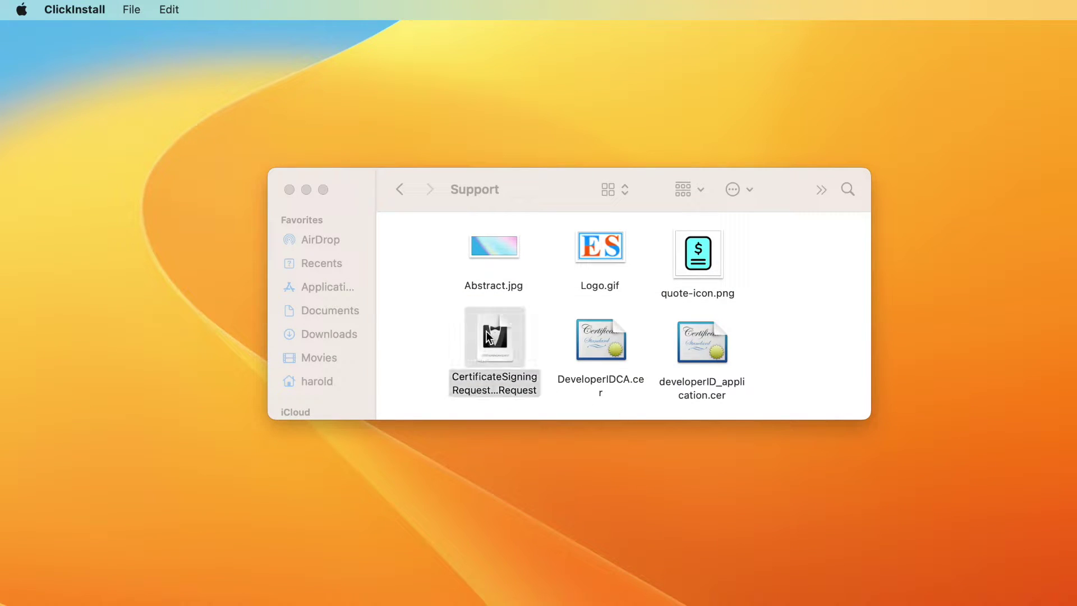
{"action": "left_click", "coordinate": [608, 327]}
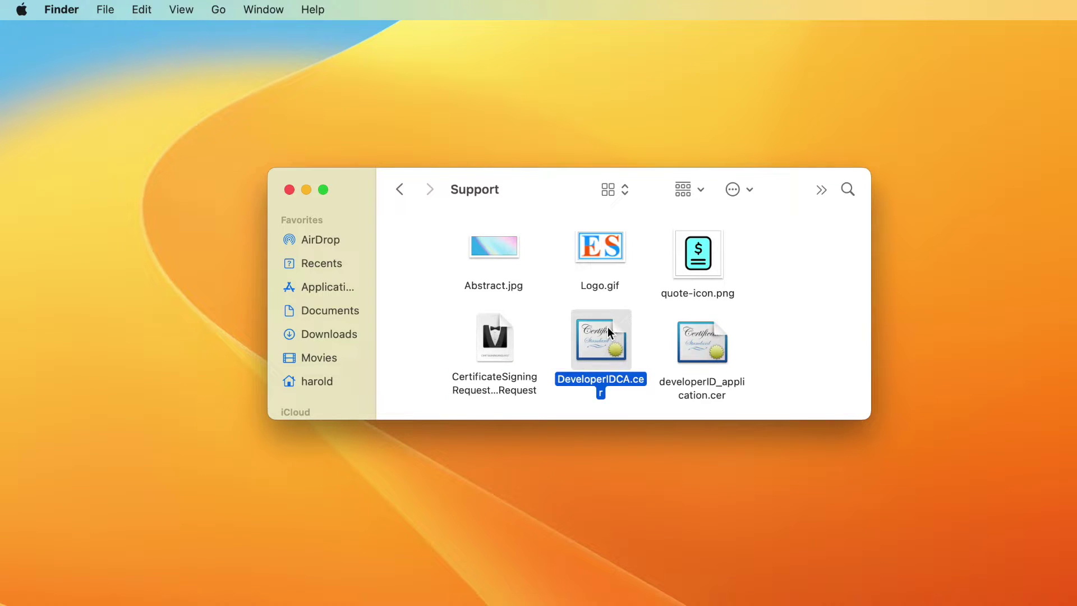
{"action": "left_click", "coordinate": [701, 331]}
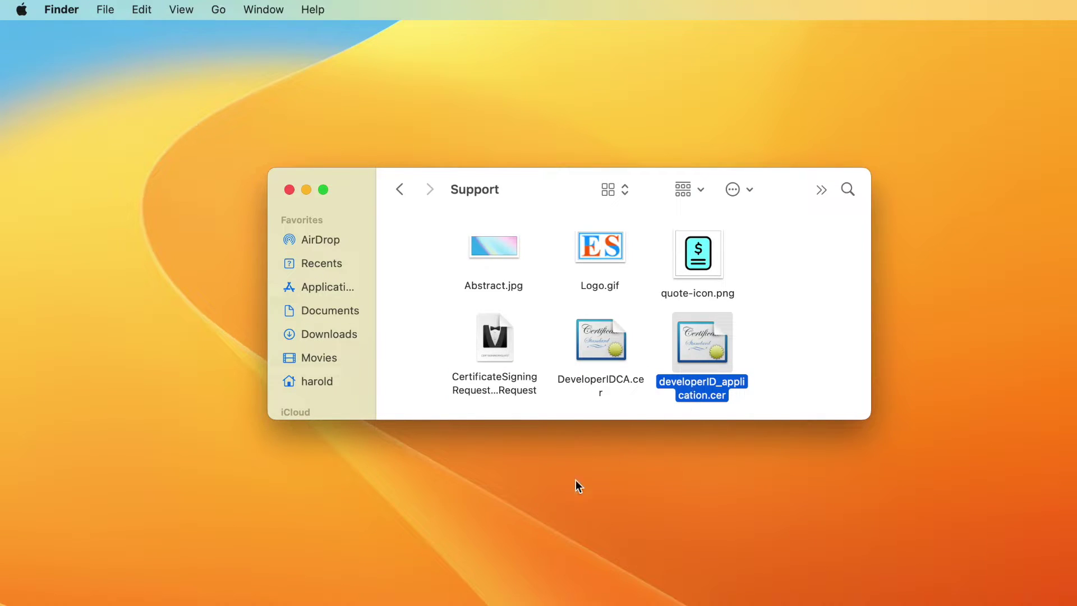
{"action": "left_click_drag", "start_coordinate": [402, 598], "coordinate": [403, 42]}
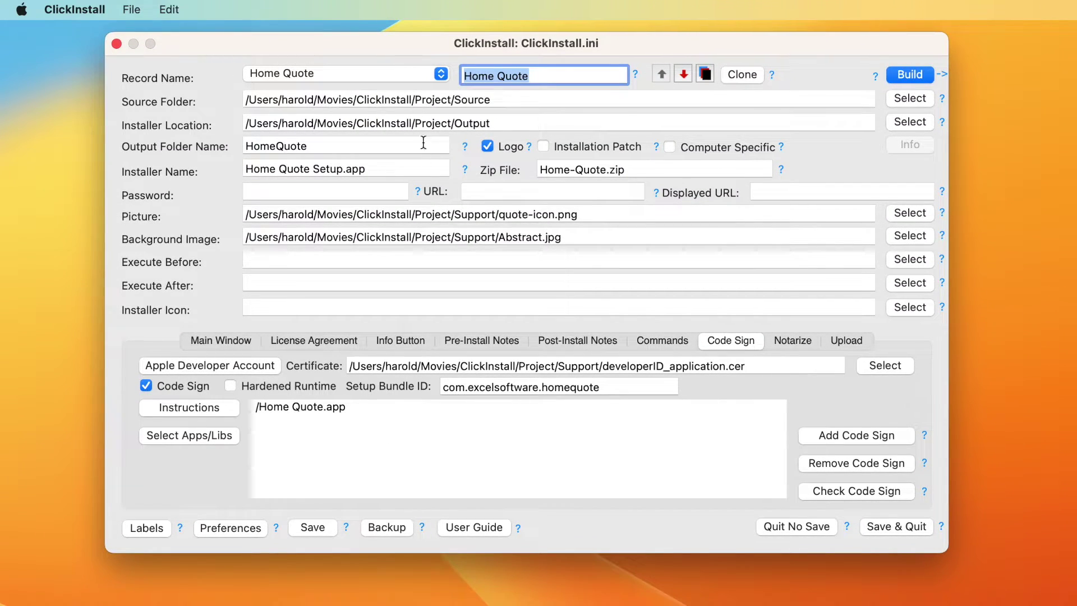
{"action": "left_click_drag", "start_coordinate": [411, 368], "coordinate": [767, 371]}
{"action": "left_click", "coordinate": [767, 371]}
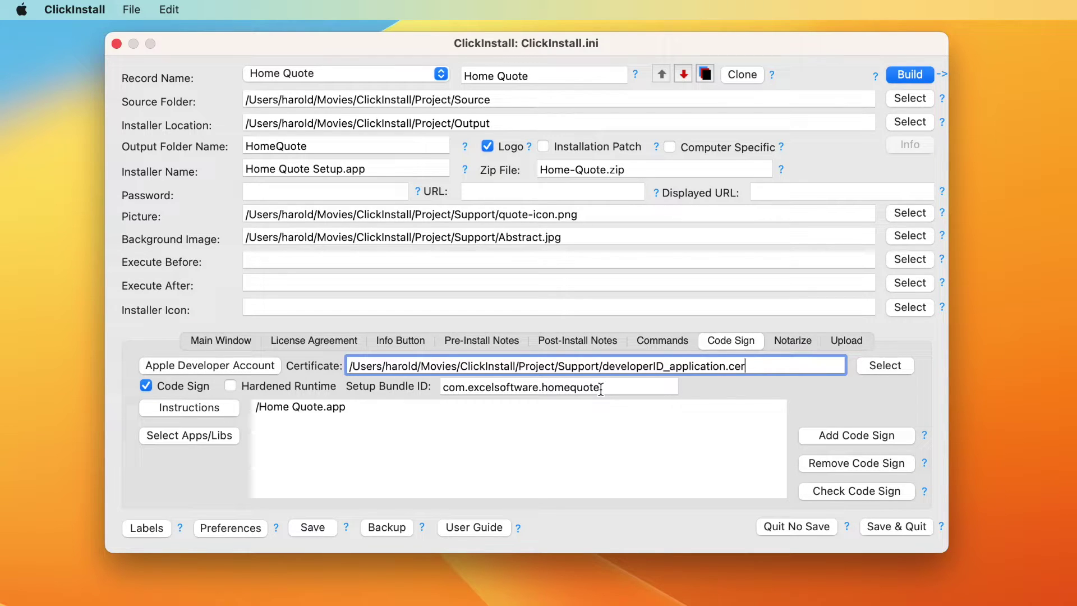
{"action": "left_click", "coordinate": [207, 437]}
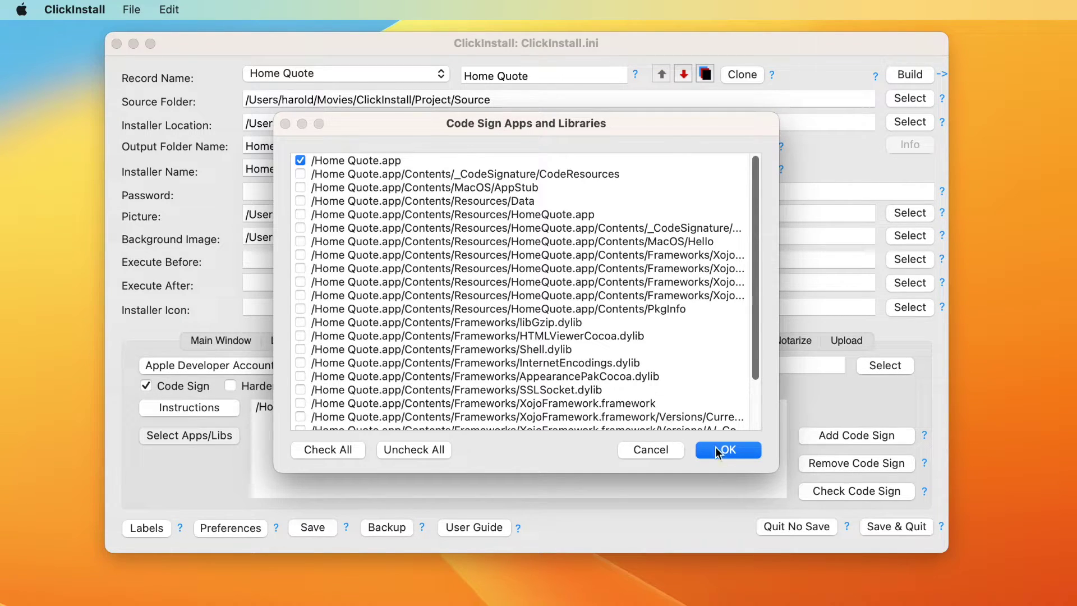
{"action": "left_click", "coordinate": [666, 451]}
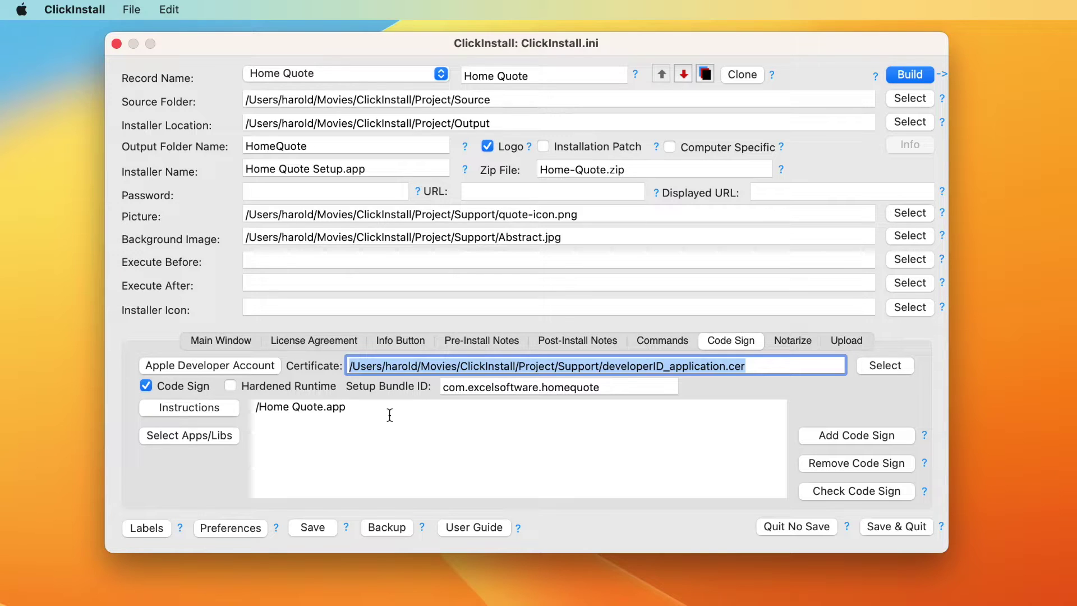
Build the code-signed Home Quote installer and return to the ClickInstall window once it finishes
{"action": "left_click", "coordinate": [911, 74]}
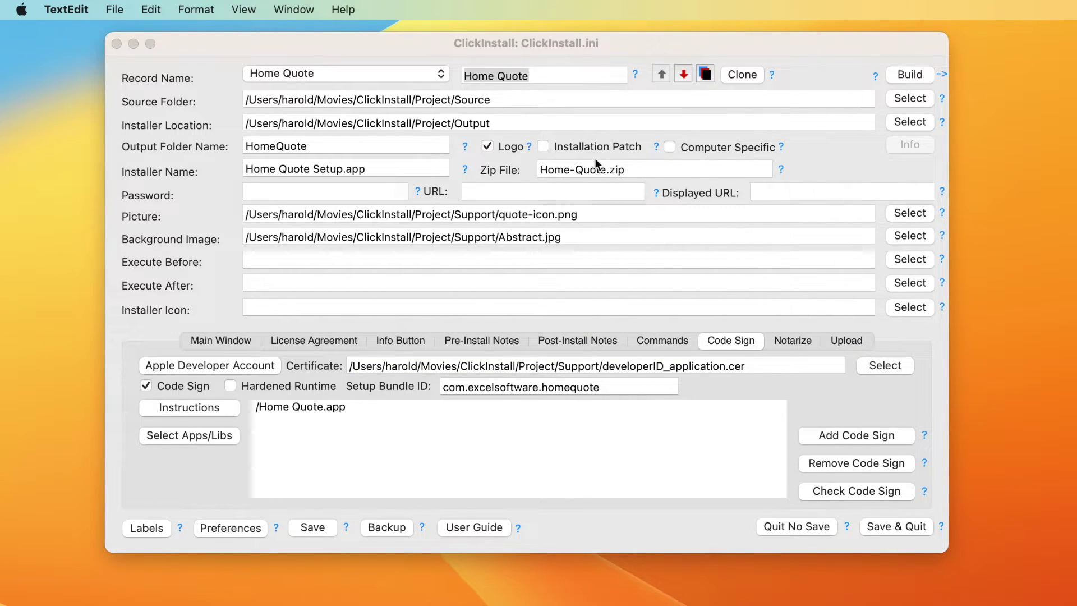
{"action": "left_click", "coordinate": [392, 38]}
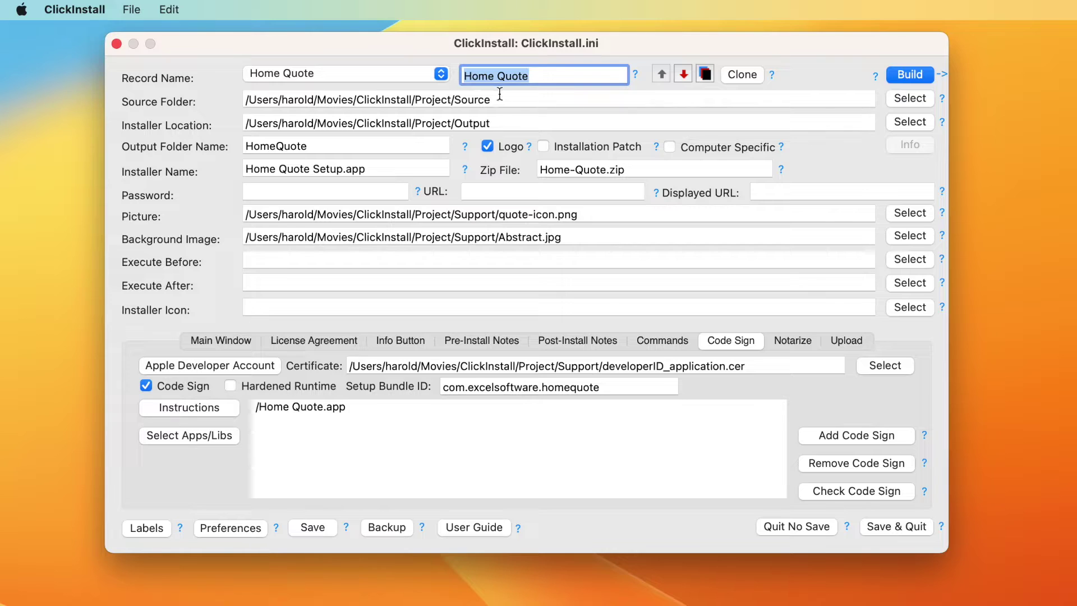
Show the Home Quote notarization settings and visit appleid.apple.com in Safari before closing it
{"action": "left_click", "coordinate": [803, 349]}
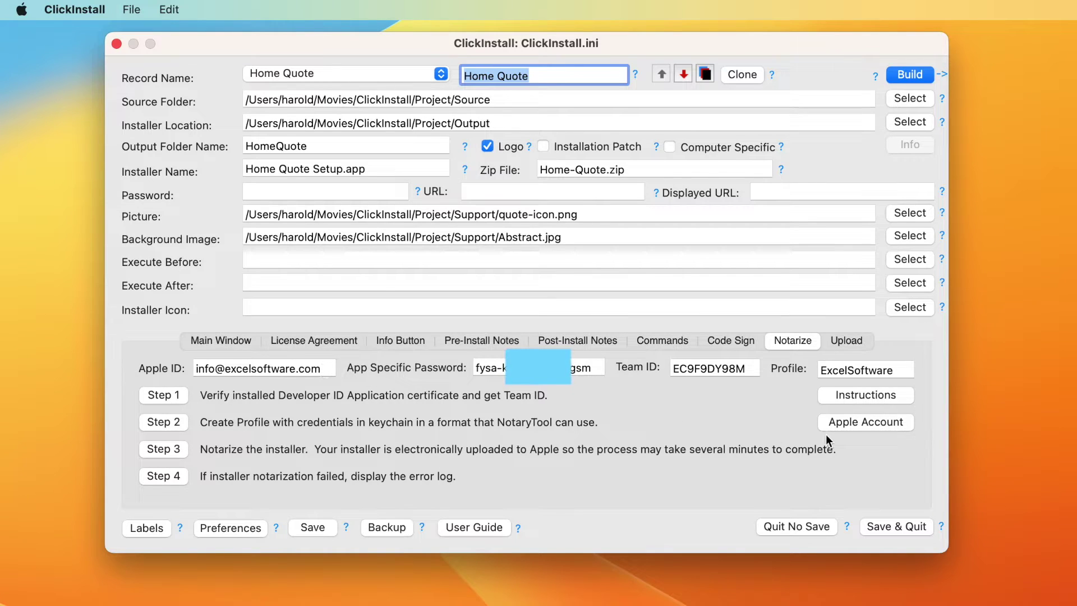
{"action": "left_click", "coordinate": [844, 425]}
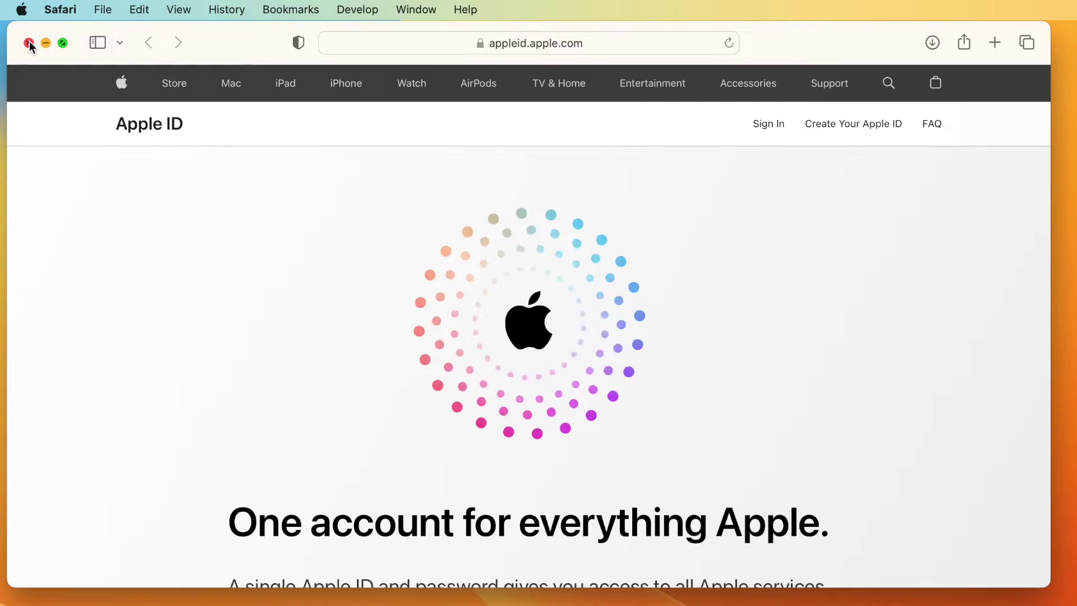
{"action": "left_click", "coordinate": [29, 43]}
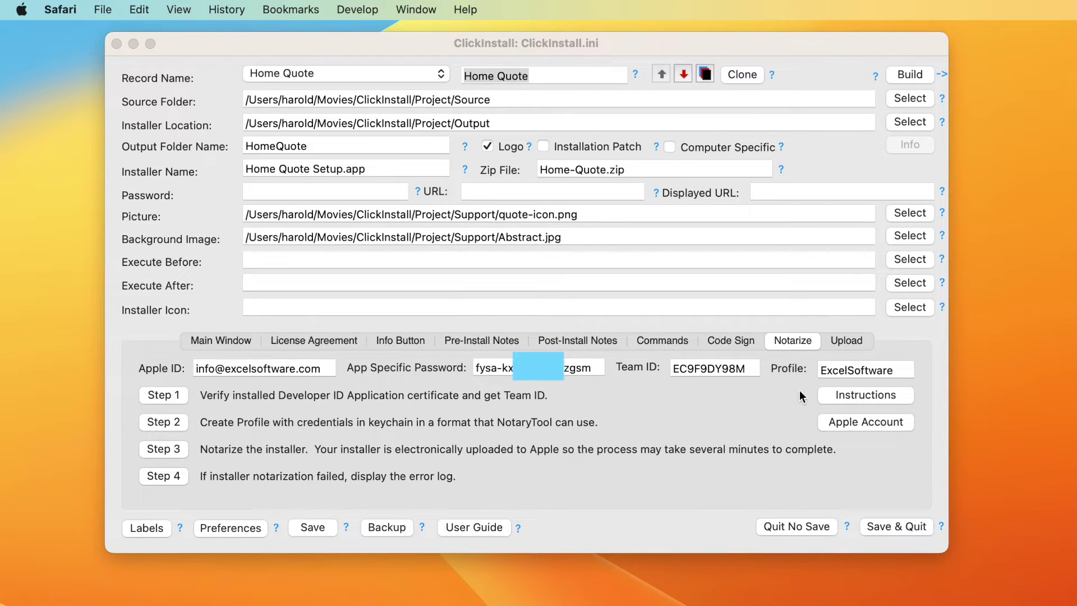
{"action": "key", "text": "super+q"}
{"action": "left_click_drag", "start_coordinate": [564, 368], "coordinate": [467, 367]}
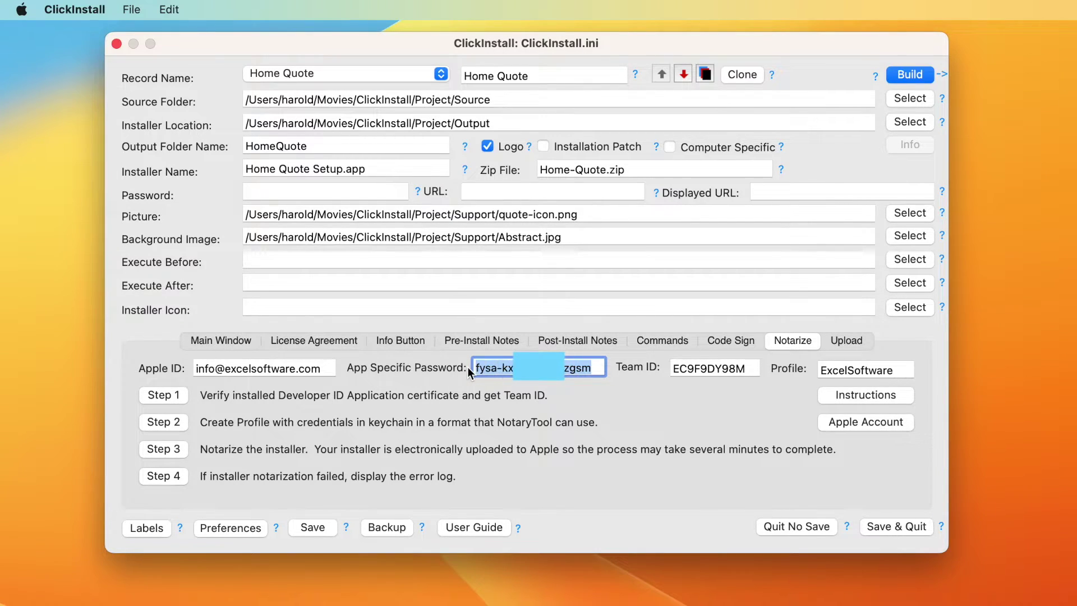
{"action": "left_click", "coordinate": [592, 372]}
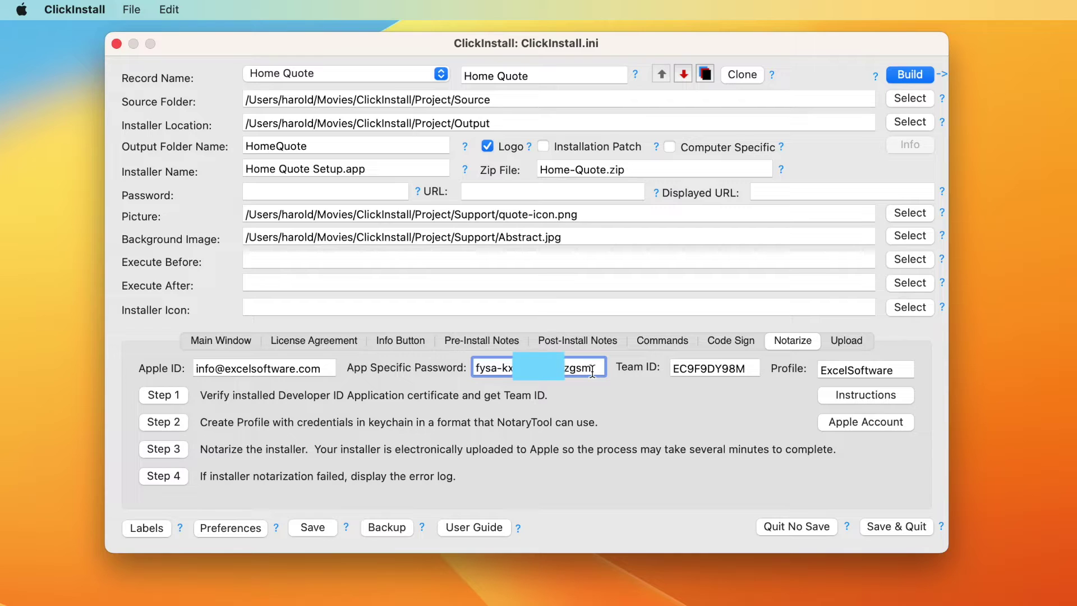
{"action": "left_click", "coordinate": [873, 396]}
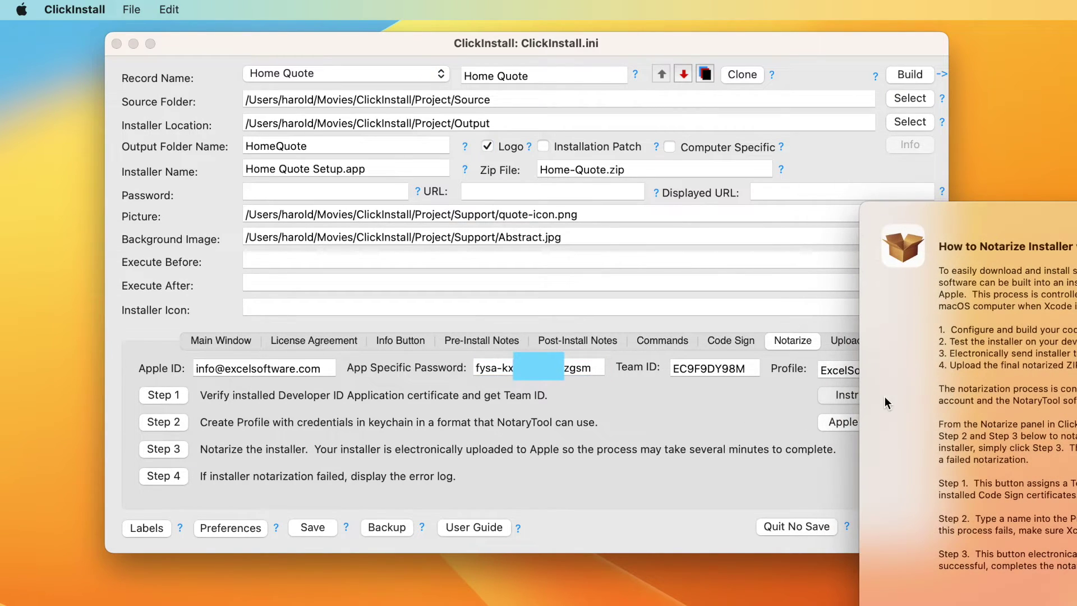
{"action": "left_click_drag", "start_coordinate": [1022, 208], "coordinate": [662, 105]}
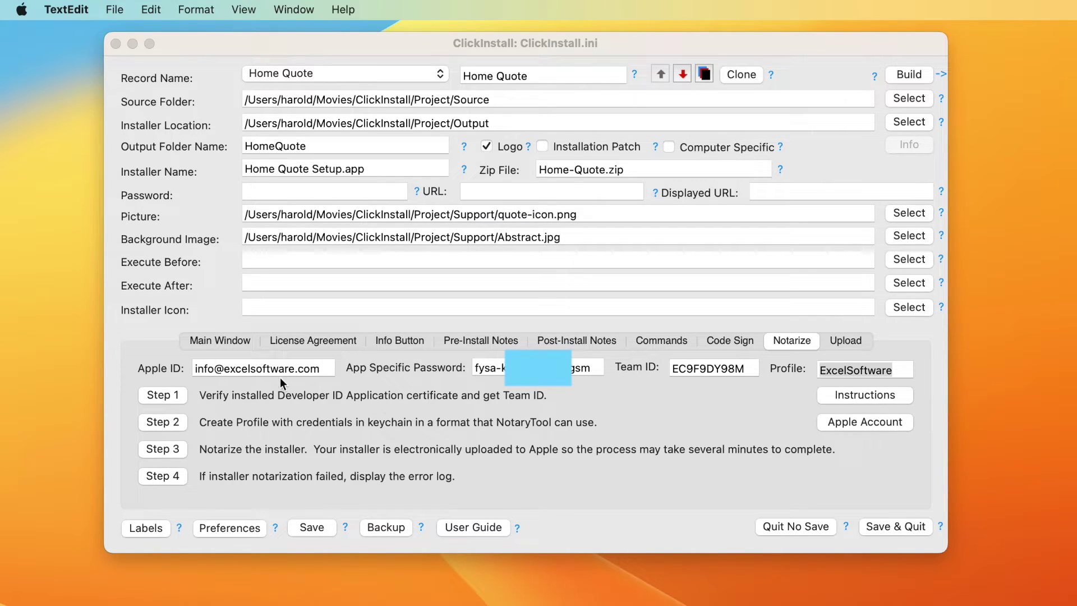
Run the Step 1 check, confirming one valid Developer ID Application identity matching the Team ID
{"action": "left_click", "coordinate": [164, 394]}
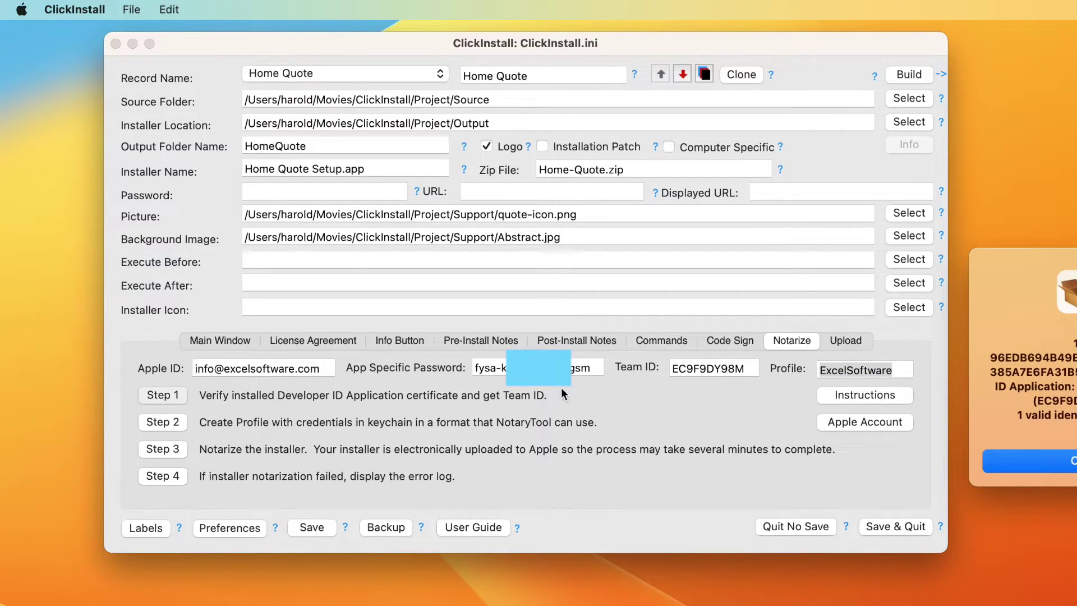
{"action": "left_click_drag", "start_coordinate": [1019, 260], "coordinate": [877, 277]}
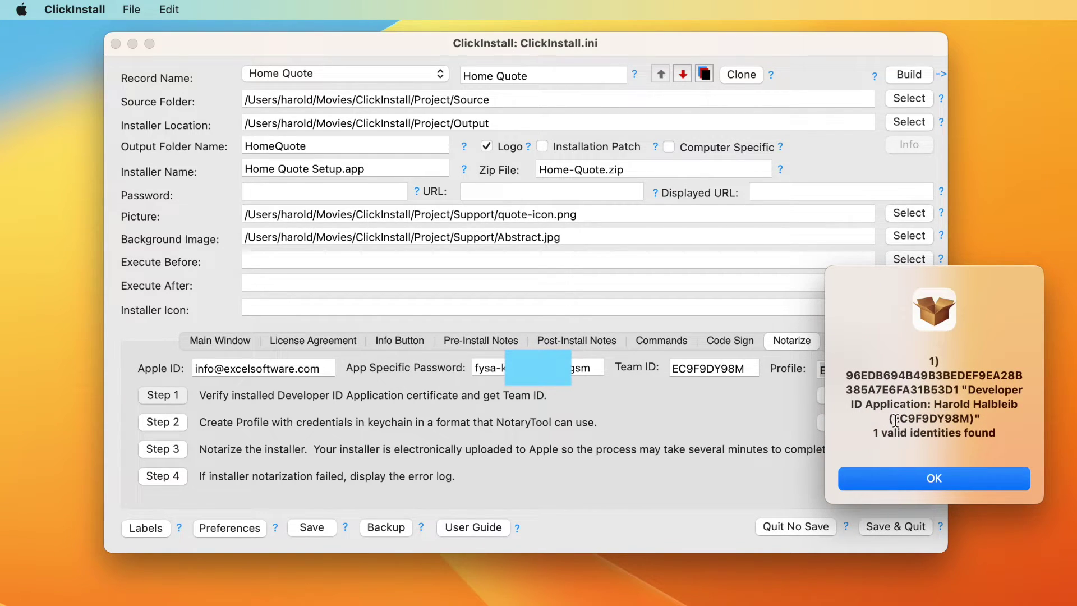
{"action": "left_click_drag", "start_coordinate": [892, 418], "coordinate": [972, 418]}
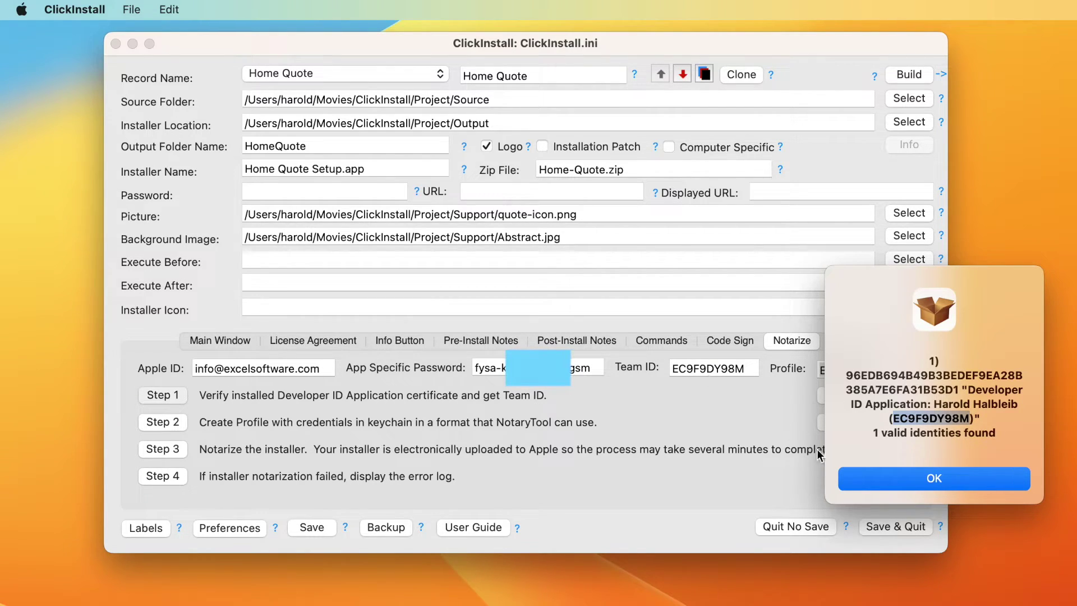
{"action": "left_click", "coordinate": [864, 481]}
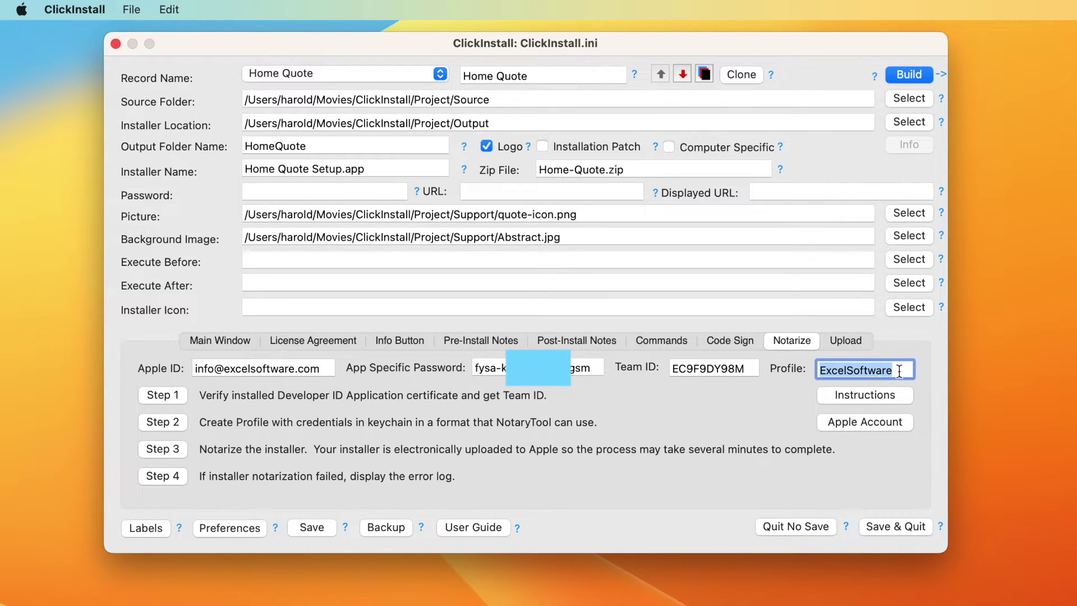
Run Step 2 to create the ExcelSoftware NotaryTool keychain profile and dismiss the Success alert
{"action": "left_click", "coordinate": [163, 422]}
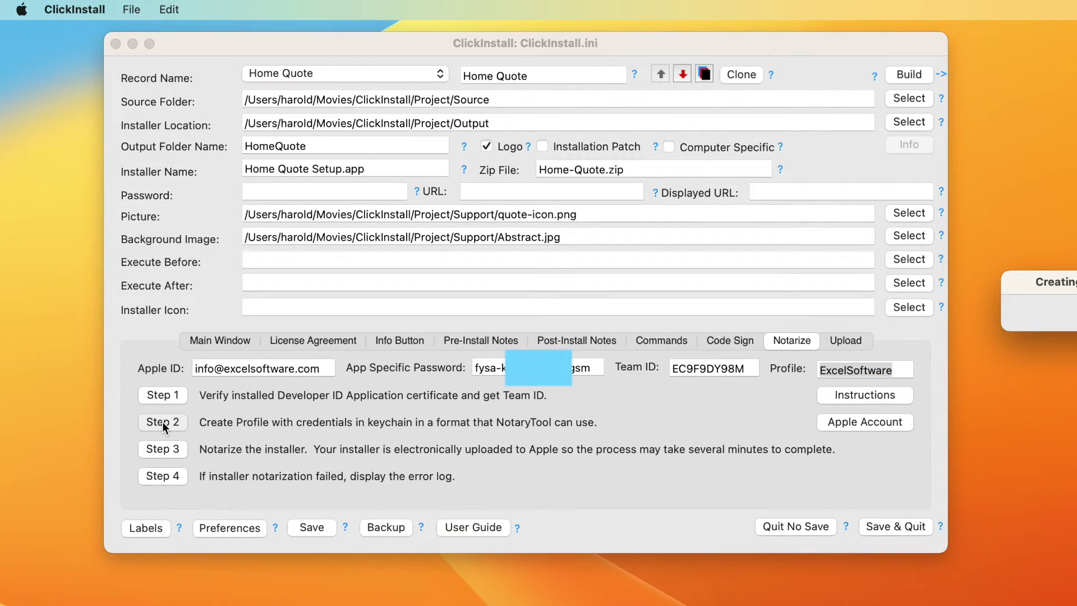
{"action": "left_click_drag", "start_coordinate": [1052, 287], "coordinate": [883, 271]}
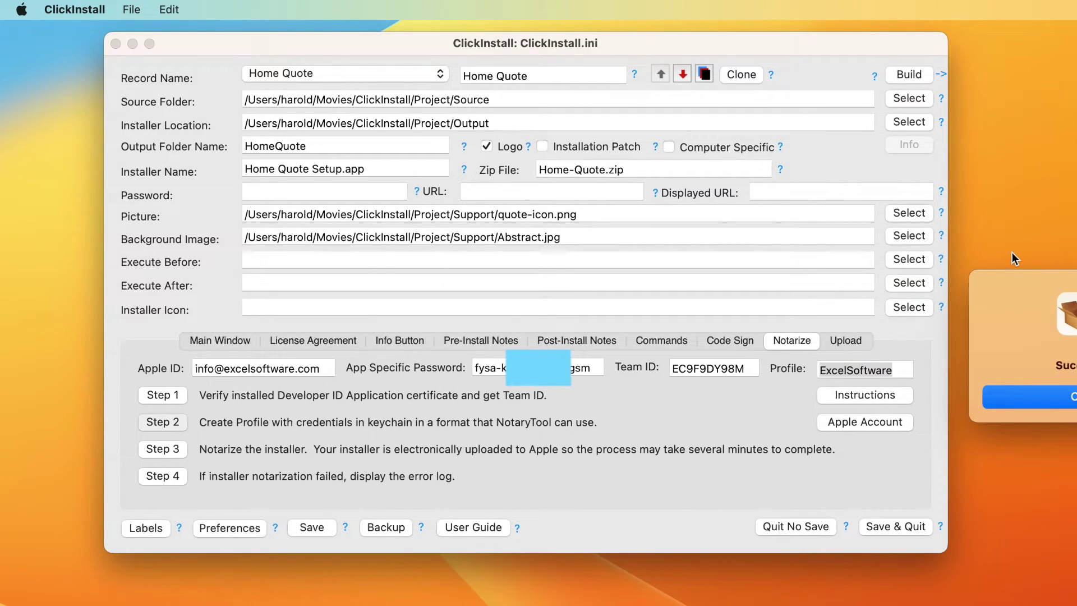
{"action": "left_click_drag", "start_coordinate": [1025, 280], "coordinate": [866, 276]}
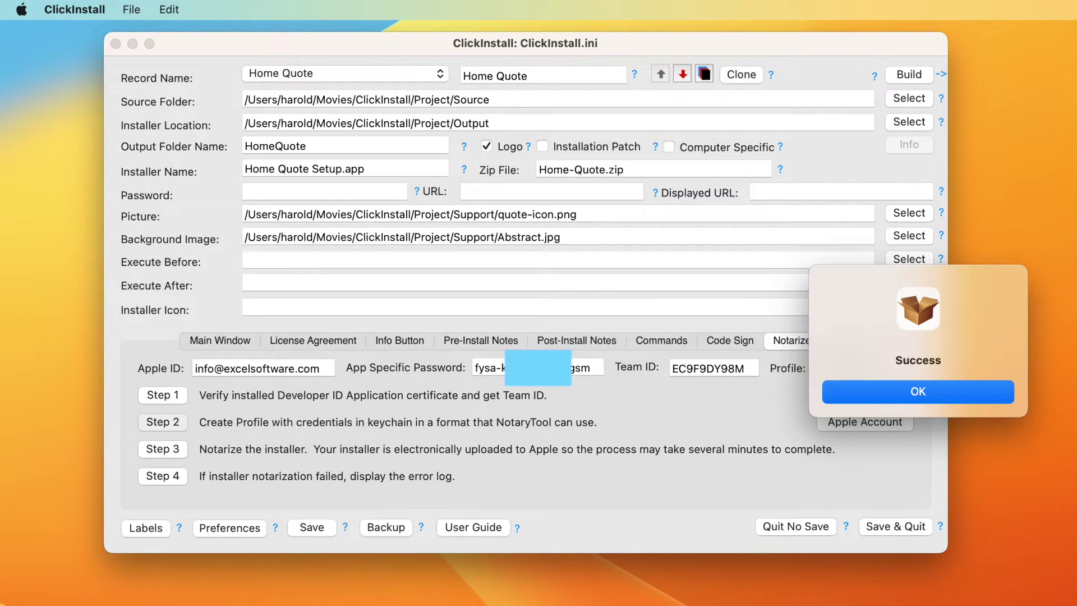
{"action": "key", "text": "Return"}
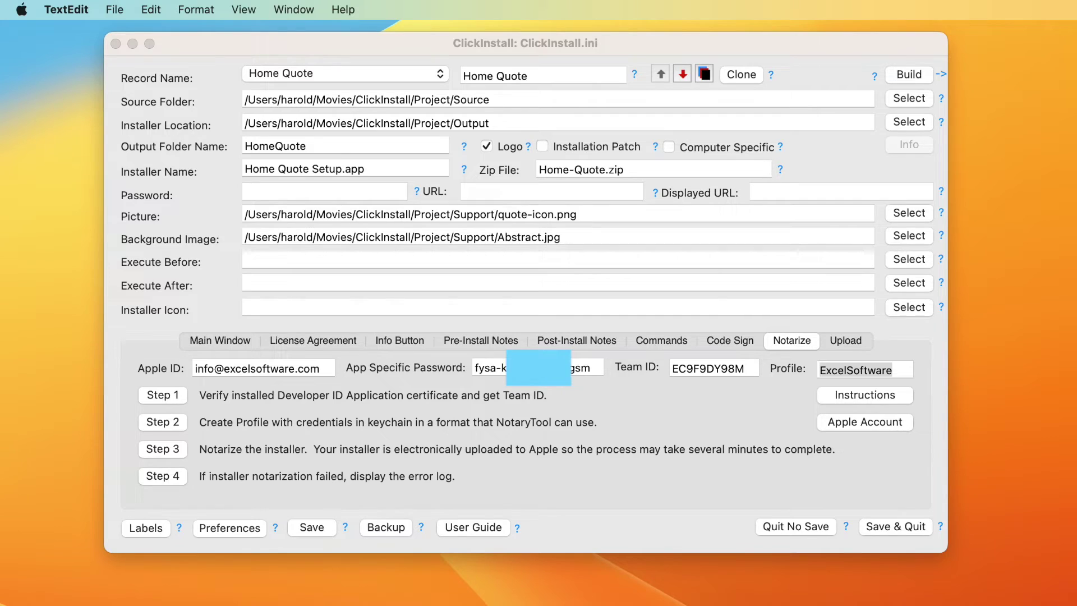
Upload Home-Quote.zip to Apple's notary service and dismiss the Accepted notarization result
{"action": "left_click", "coordinate": [171, 449]}
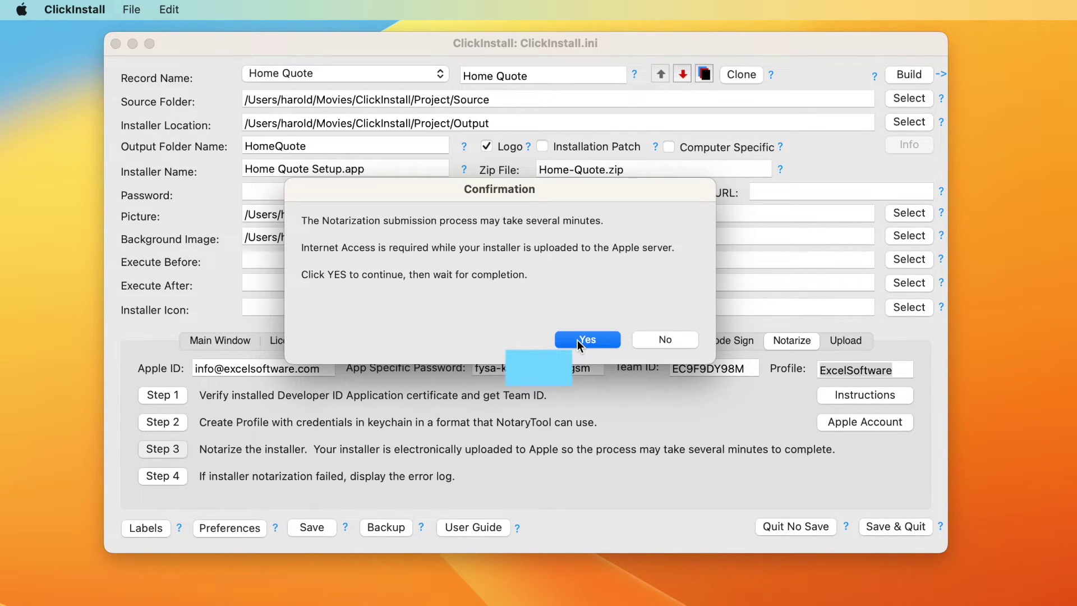
{"action": "left_click", "coordinate": [577, 340]}
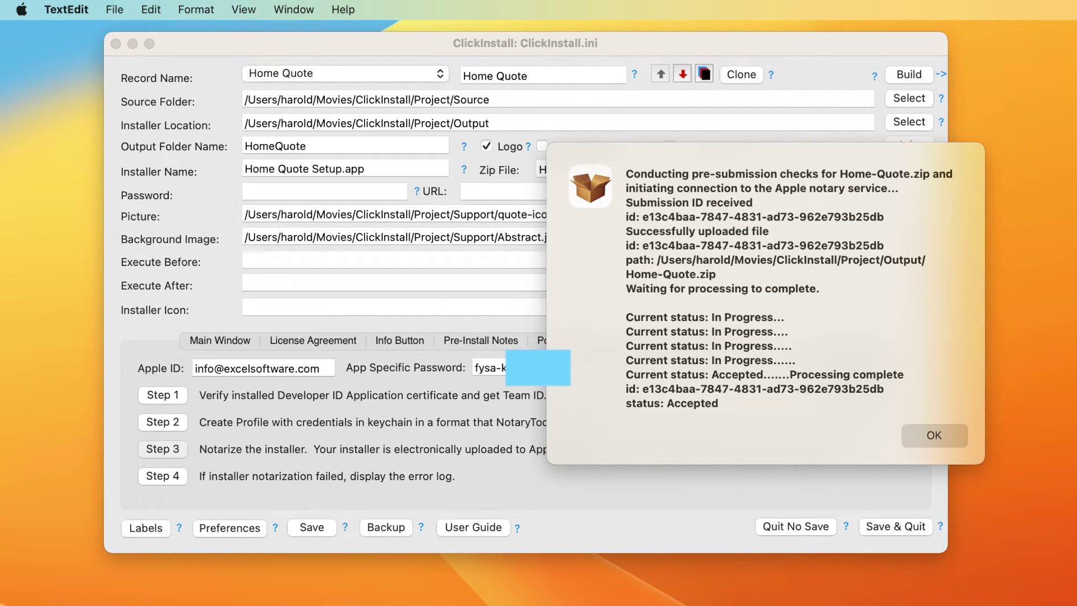
{"action": "key", "text": "Return"}
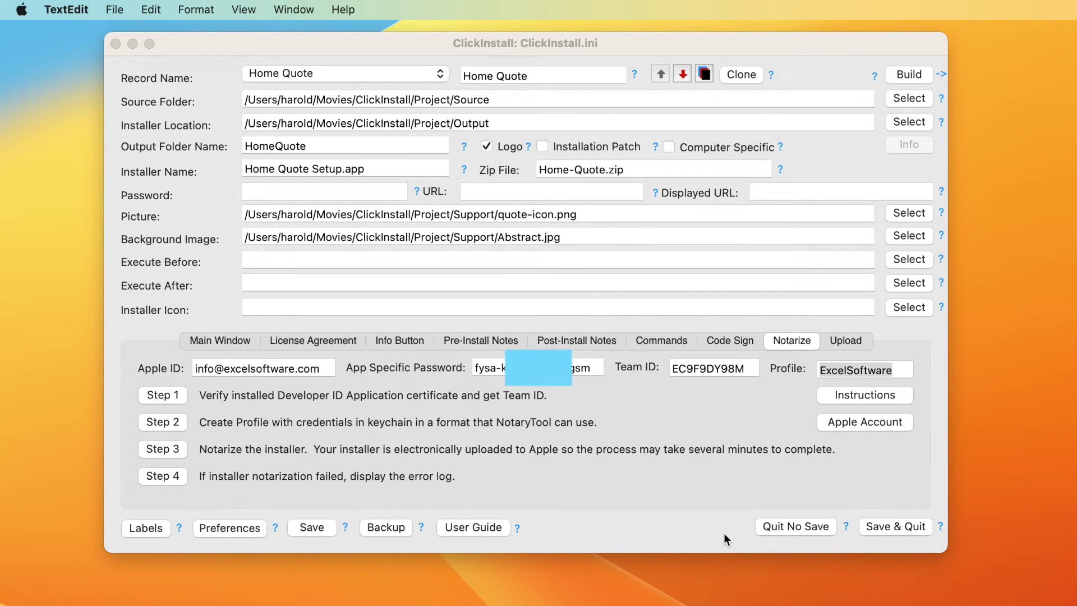
Retrieve the last notarization log for Home-Quote.zip
{"action": "left_click", "coordinate": [143, 475]}
{"action": "left_click", "coordinate": [143, 476]}
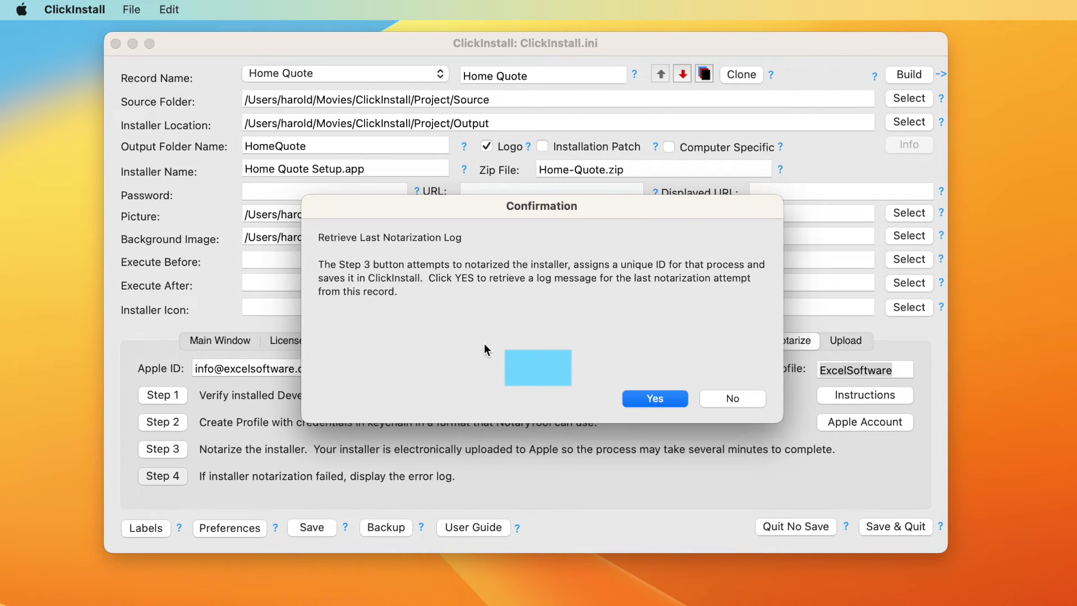
{"action": "left_click", "coordinate": [666, 396]}
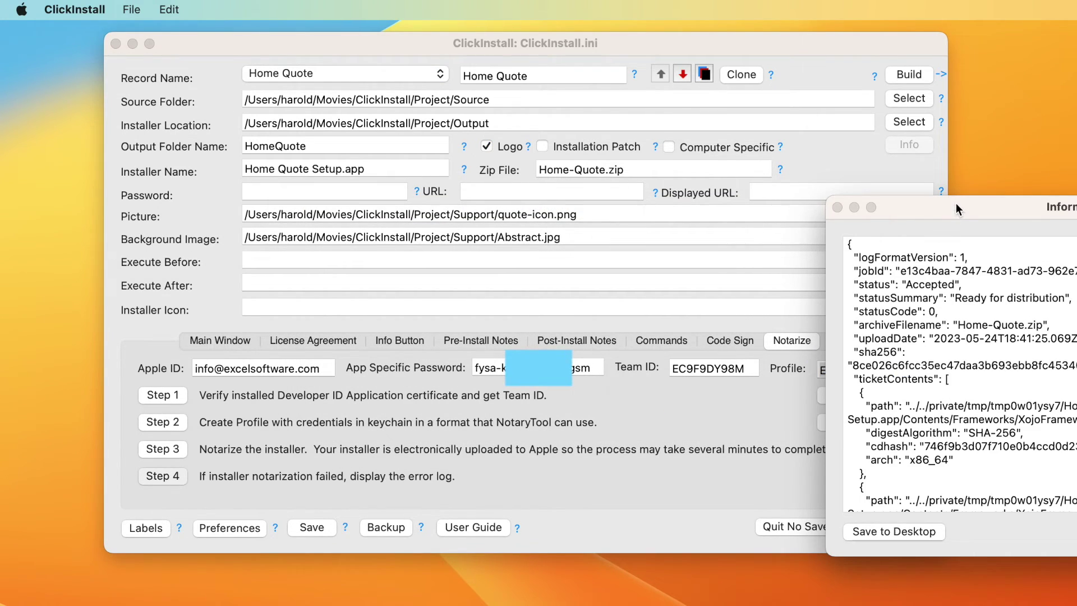
Read the log through to Ready for distribution and issues null, then close it
{"action": "left_click_drag", "start_coordinate": [955, 203], "coordinate": [659, 137]}
{"action": "scroll", "coordinate": [667, 206], "scroll_direction": "down", "scroll_amount": 1}
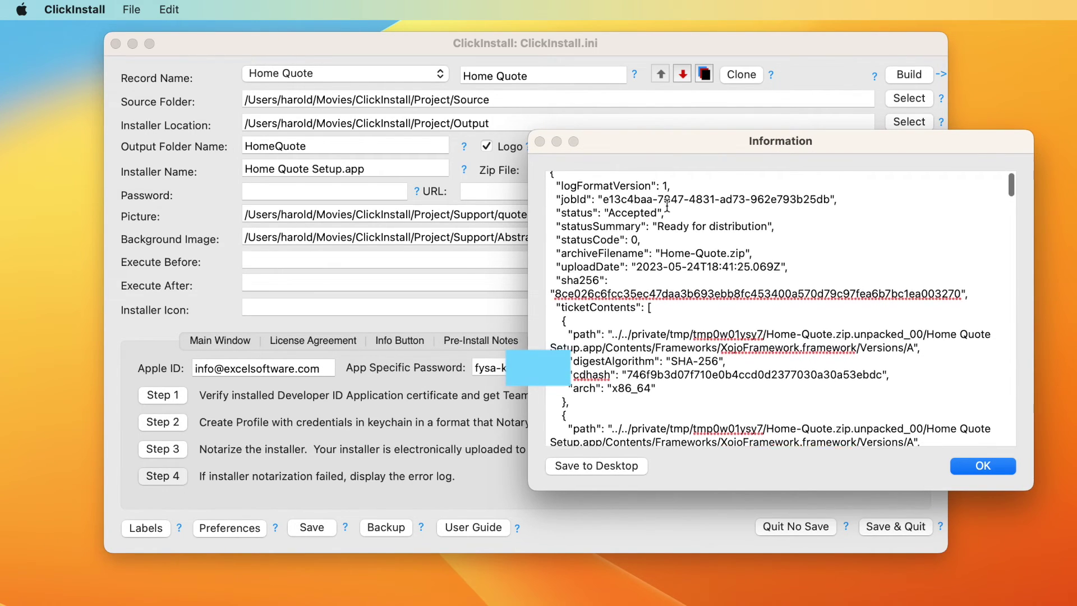
{"action": "scroll", "coordinate": [667, 206], "scroll_direction": "down", "scroll_amount": 10}
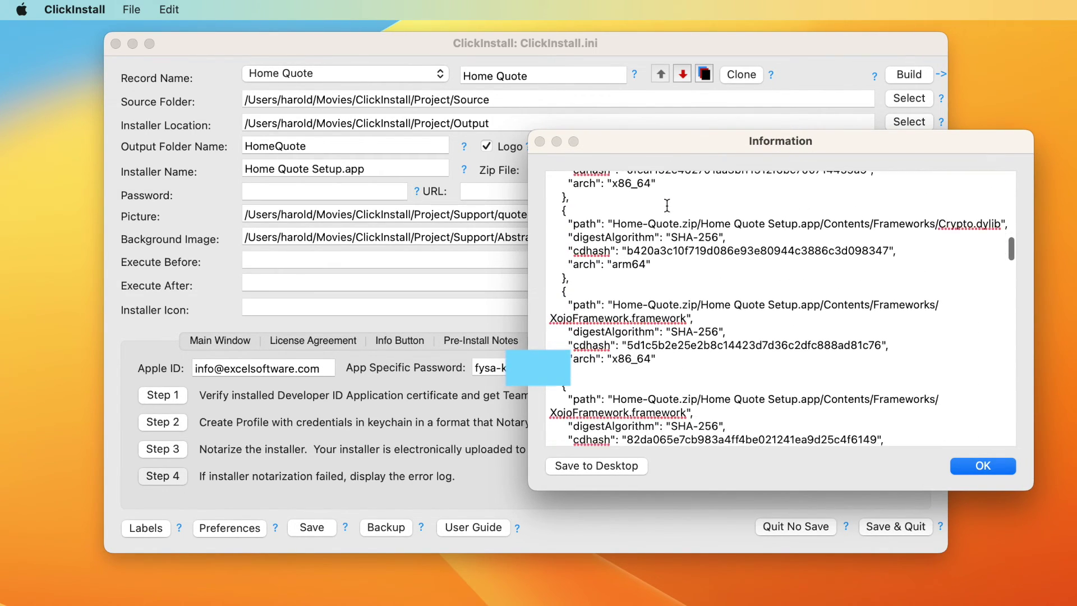
{"action": "scroll", "coordinate": [667, 207], "scroll_direction": "down", "scroll_amount": 10}
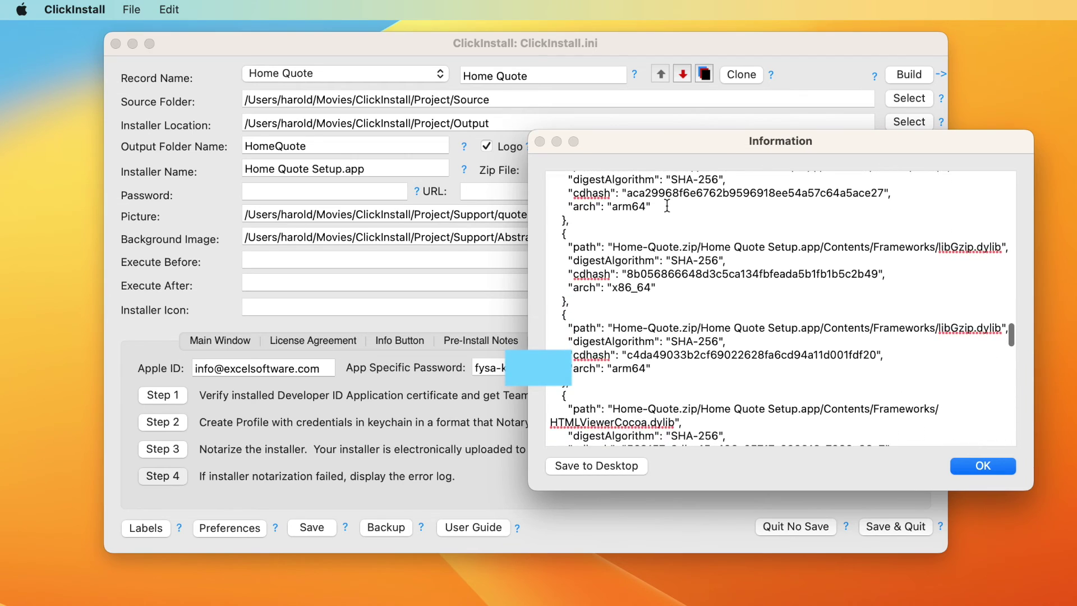
{"action": "scroll", "coordinate": [667, 206], "scroll_direction": "down", "scroll_amount": 10}
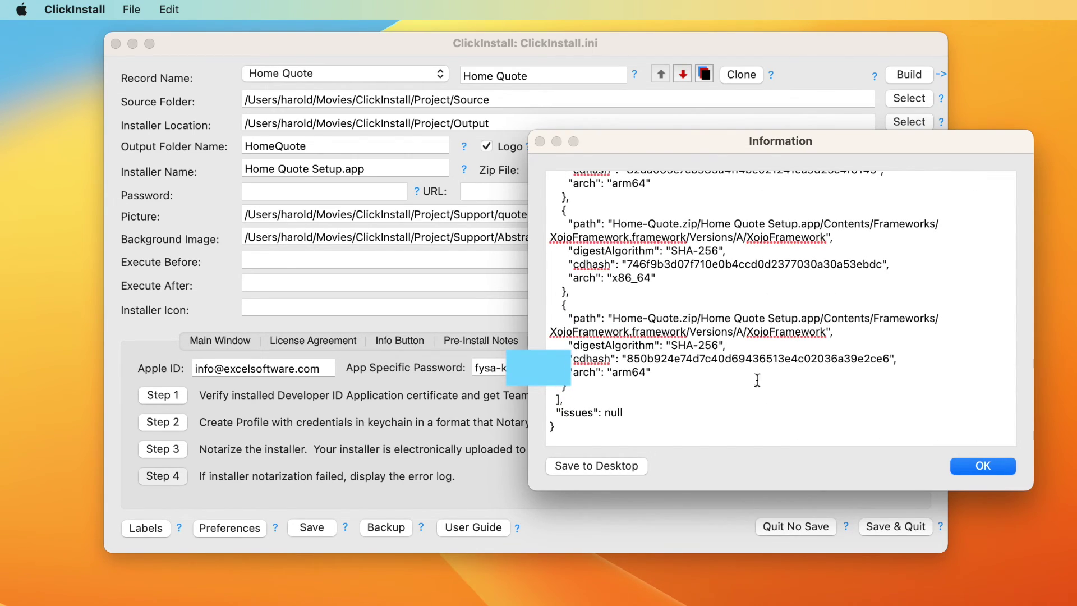
{"action": "left_click", "coordinate": [984, 465]}
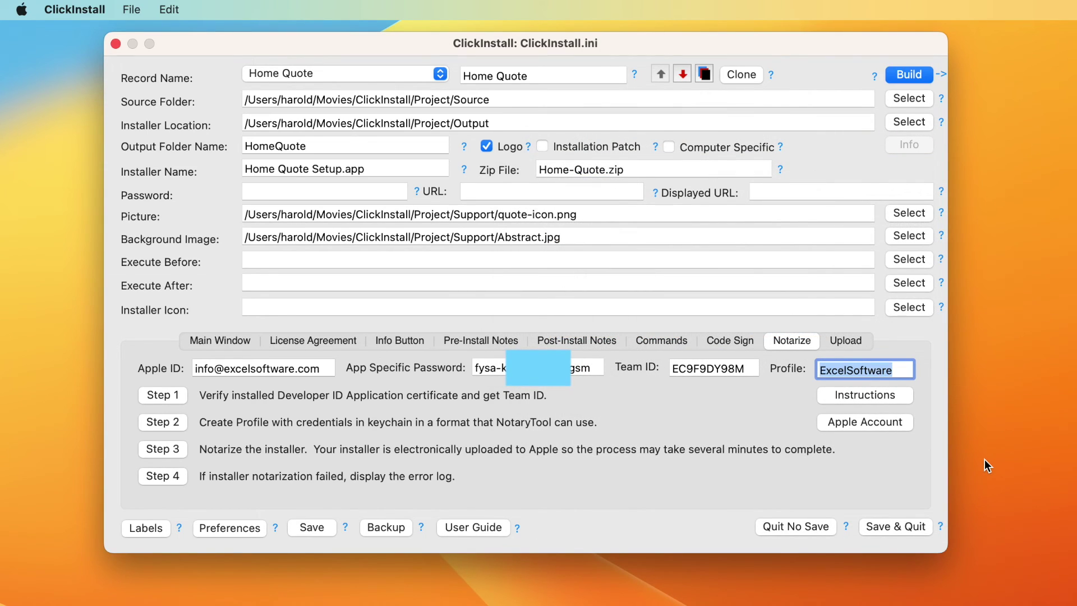